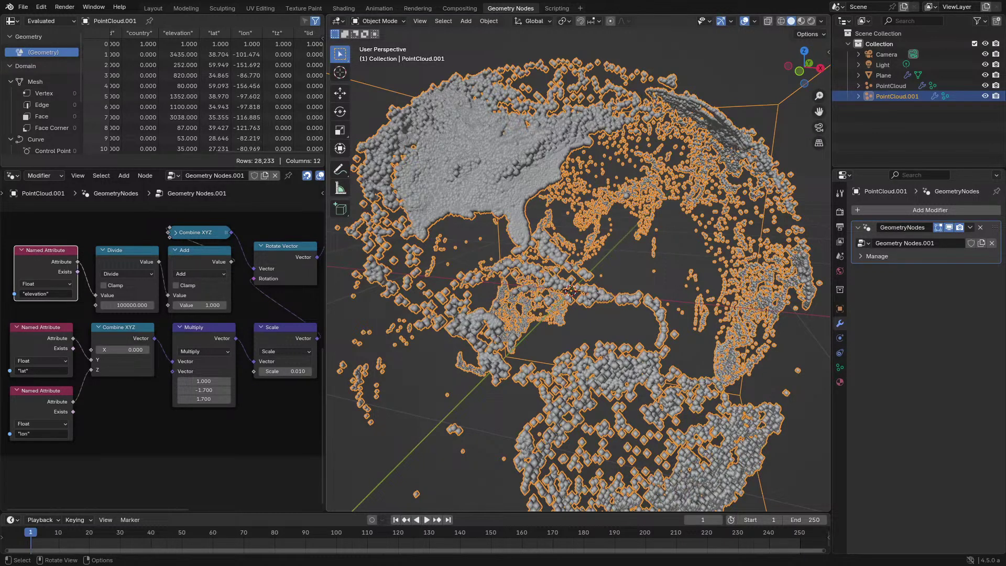
# Select the Plane object and zoom the node editor in on its Import CSV node
pyautogui.scroll(3, 686, 212)
pyautogui.scroll(-3, 686, 211)
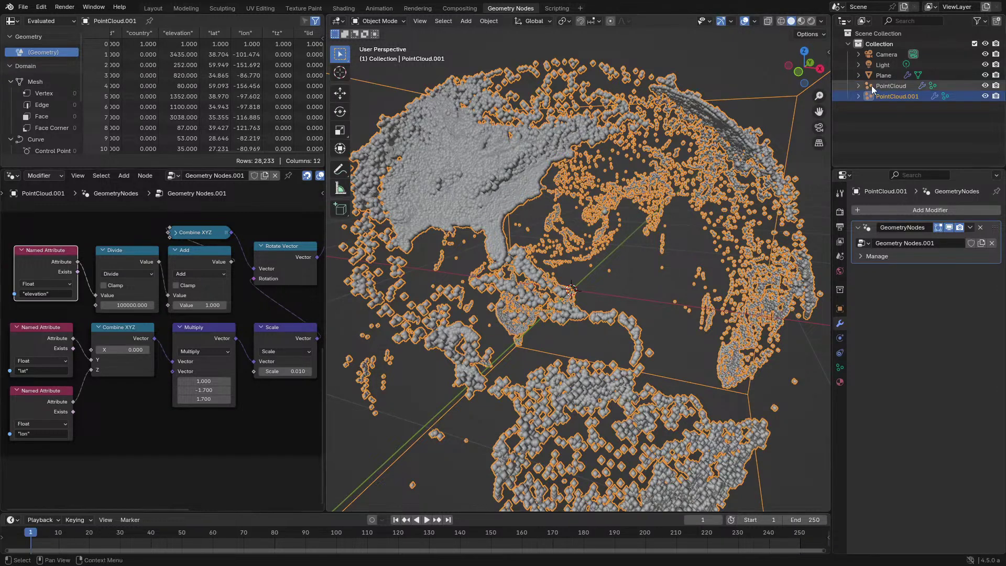
pyautogui.click(884, 75)
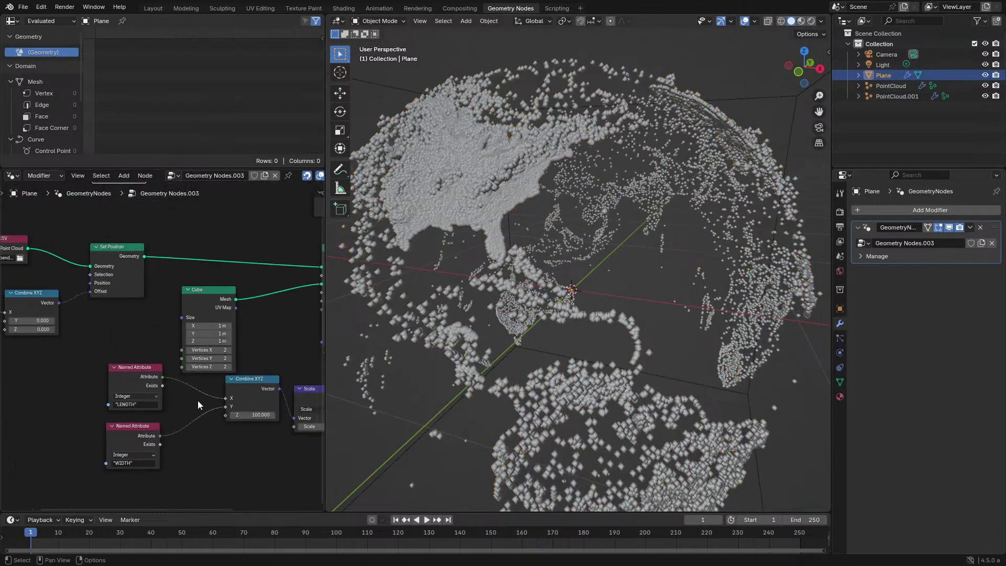
pyautogui.scroll(5, 220, 306)
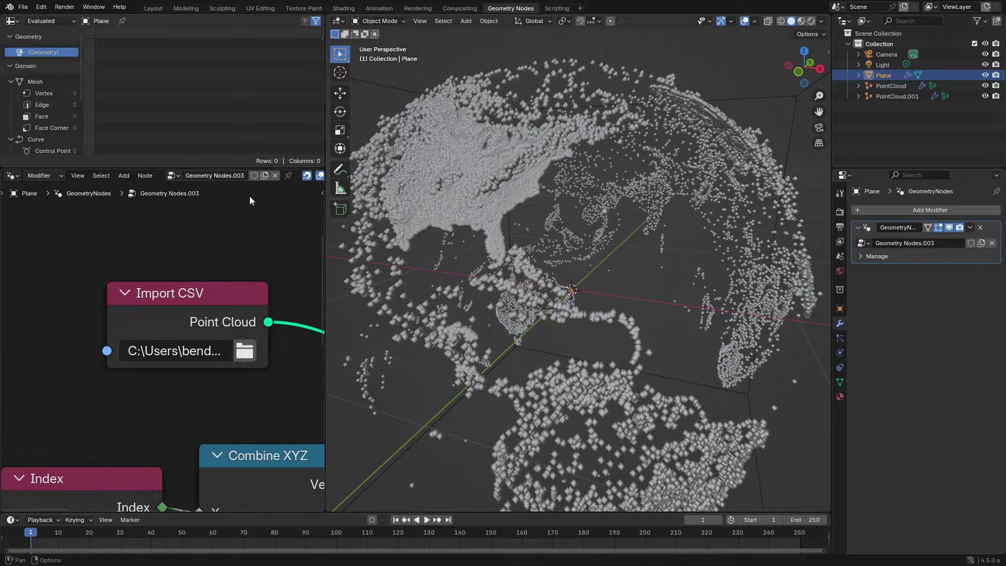
# Select PointCloud.001 and scroll the spreadsheet across its lat, lon and elevation columns
pyautogui.click(417, 247)
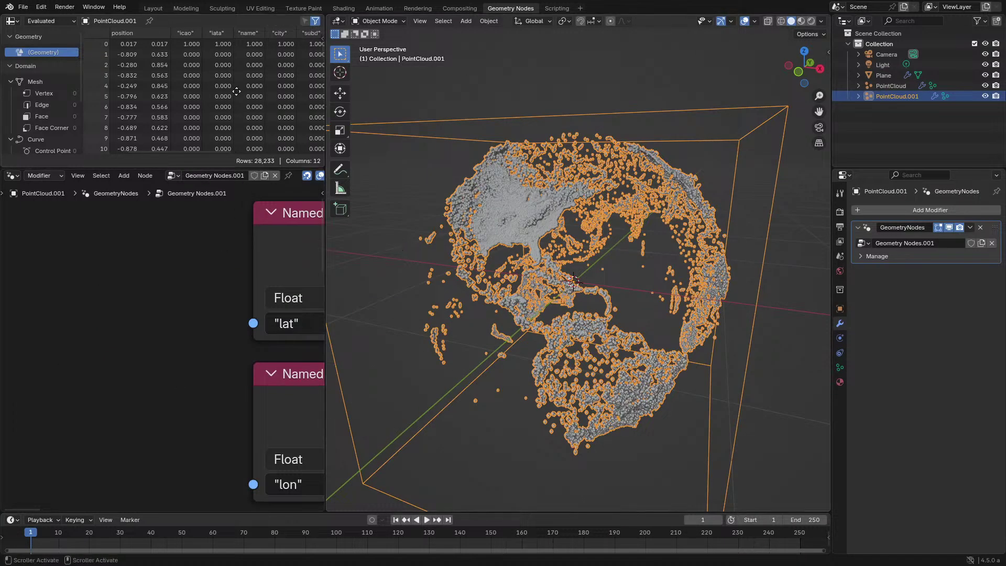
pyautogui.keyDown('ctrl'); pyautogui.hscroll(3, 228, 94); pyautogui.keyUp('ctrl')
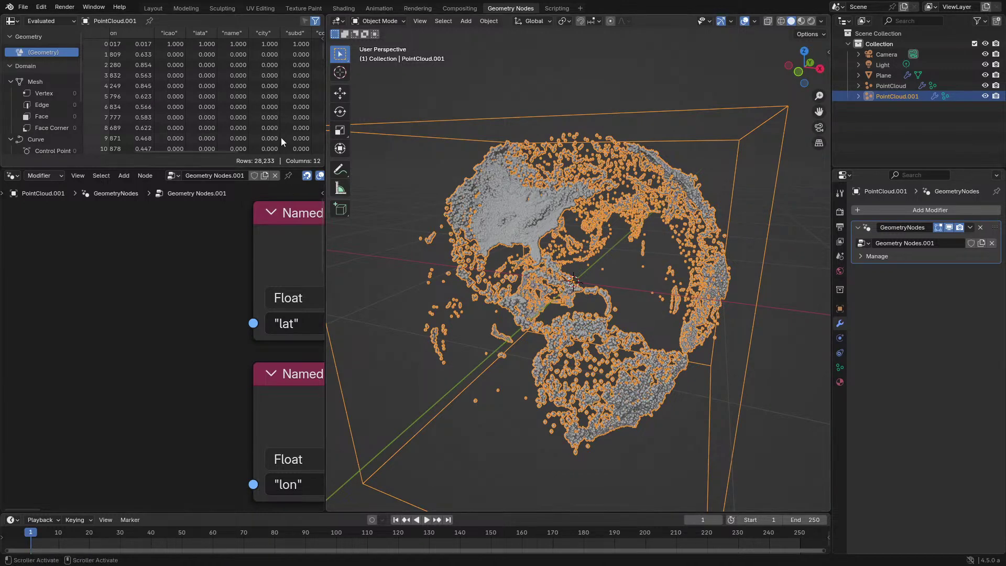
pyautogui.keyDown('ctrl'); pyautogui.hscroll(2, 228, 68); pyautogui.keyUp('ctrl')
pyautogui.moveTo(581, 210); pyautogui.dragTo(571, 262, button='middle')
# Maximize the spreadsheet twice to review the 28,233 points across 12 columns
pyautogui.hotkey('ctrl', 'space')
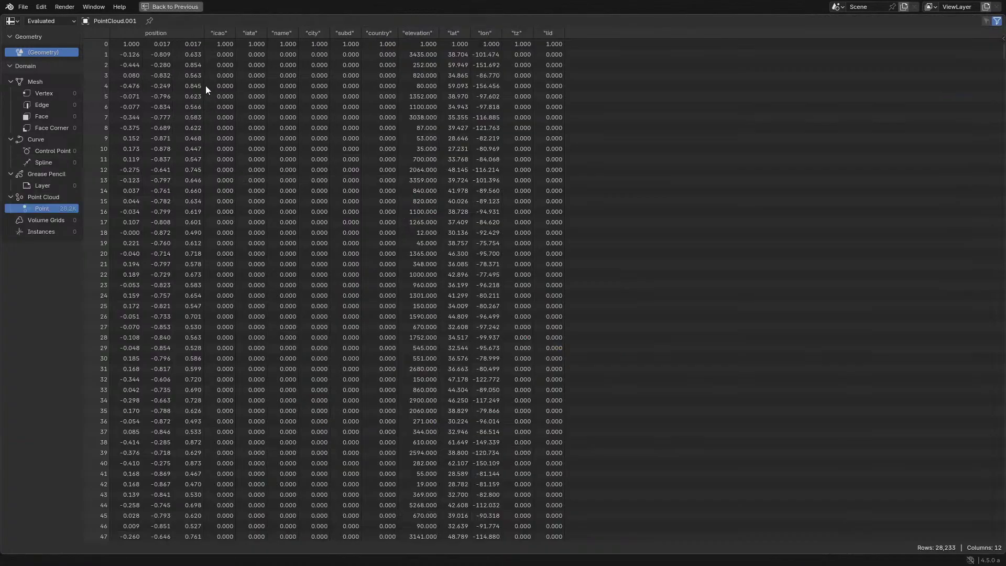
pyautogui.hotkey('ctrl', 'space')
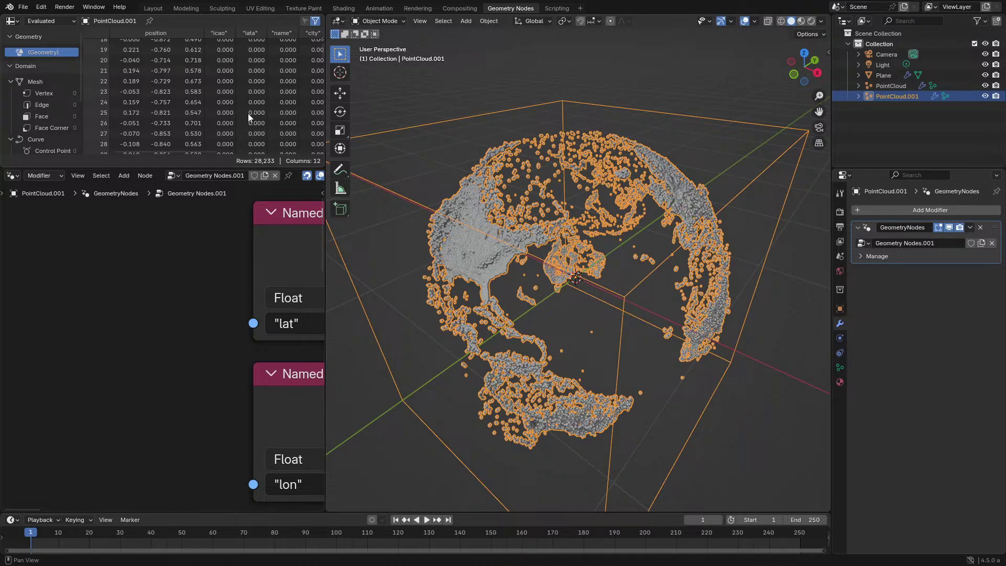
pyautogui.hotkey('ctrl', 'space')
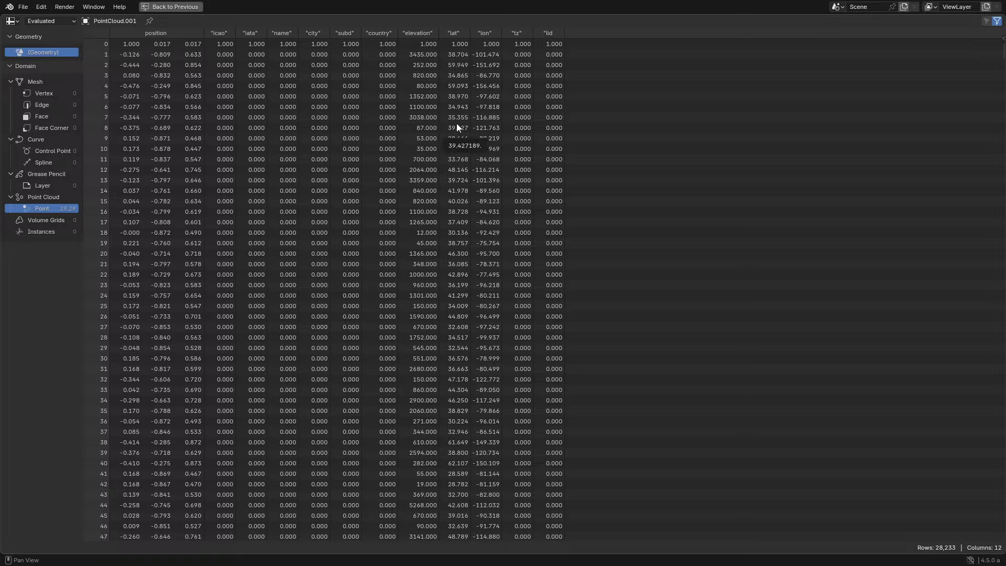
pyautogui.hotkey('ctrl', 'space')
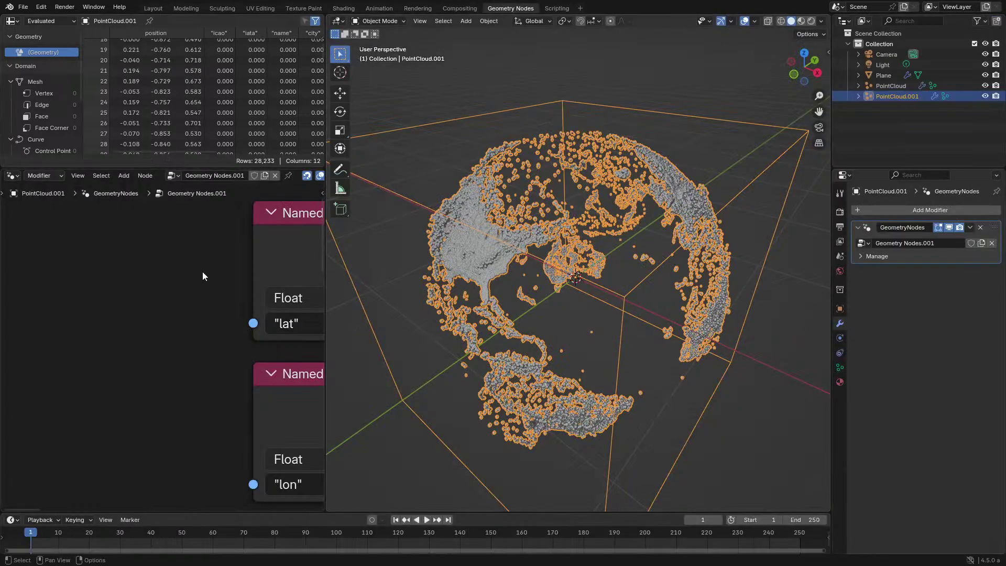
# Bring Named Attribute and Combine XYZ into view and orbit the globe North America up
pyautogui.scroll(-5, 202, 271)
pyautogui.moveTo(247, 279); pyautogui.dragTo(156, 274, button='middle')
pyautogui.moveTo(524, 293); pyautogui.dragTo(587, 226, button='middle')
# Review the airport table full-window, orbit and zoom the globe, then maximize the table again
pyautogui.scroll(5, 190, 125)
pyautogui.hotkey('ctrl', 'space')
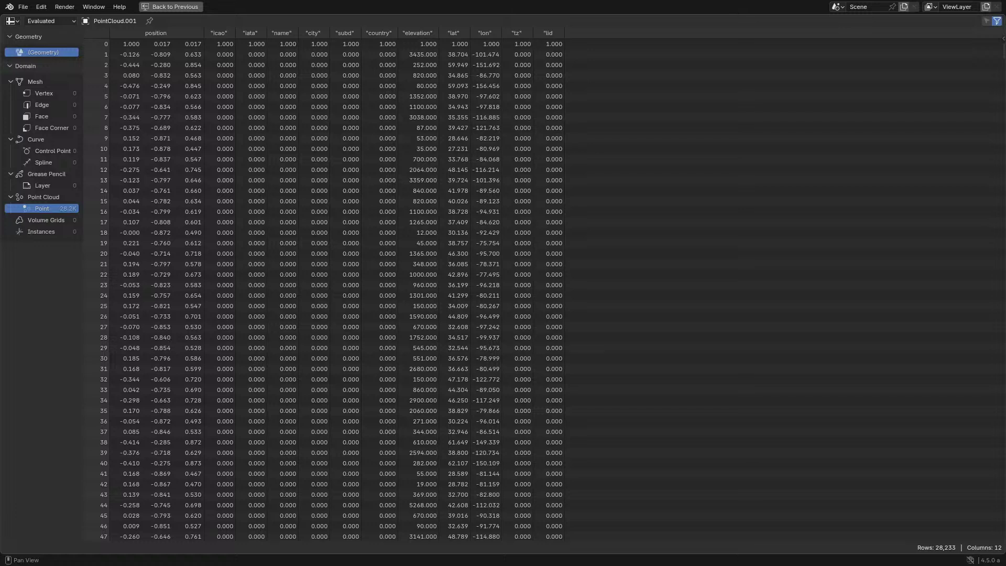
pyautogui.hotkey('ctrl', 'space')
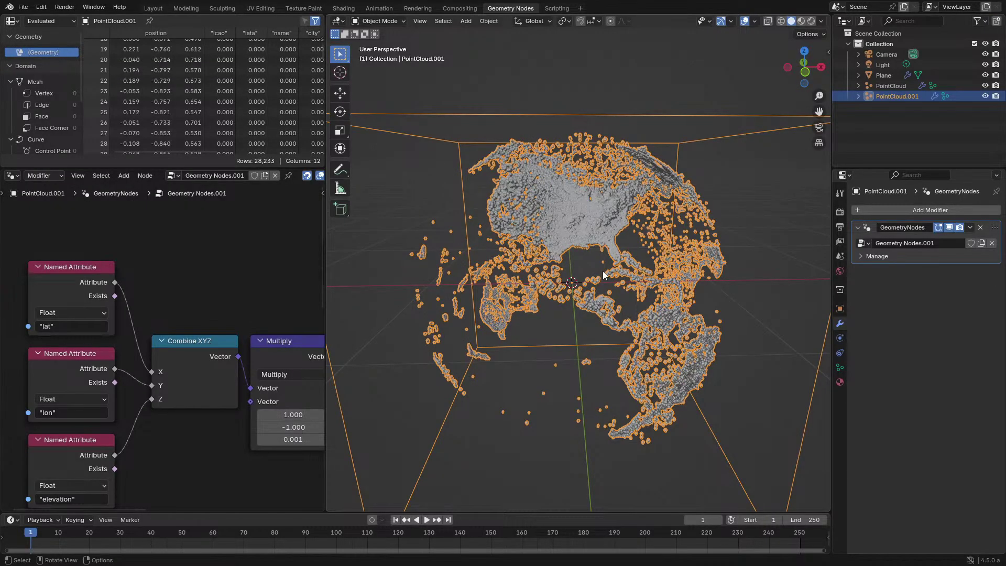
pyautogui.moveTo(619, 209); pyautogui.dragTo(609, 268, button='middle')
pyautogui.scroll(3, 609, 269)
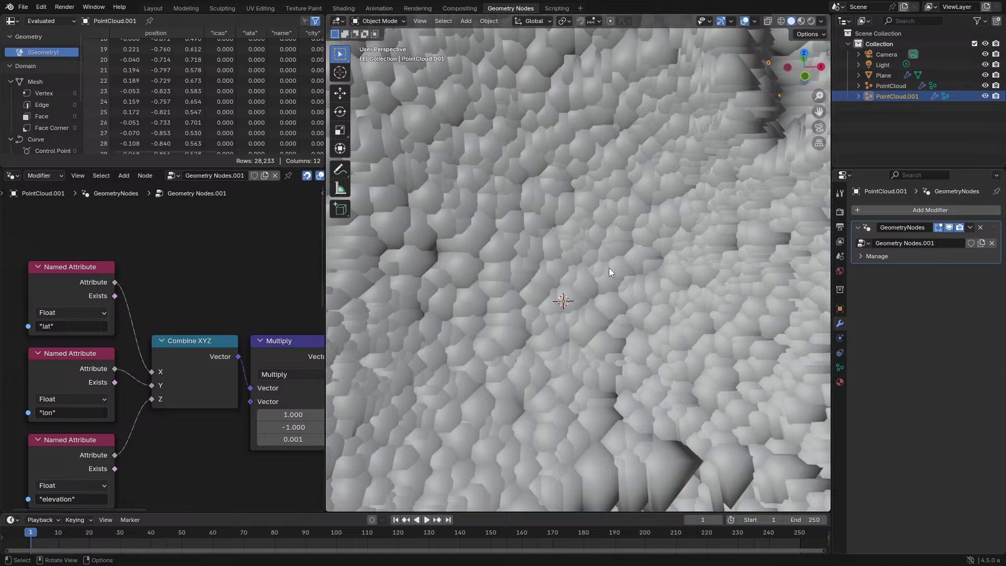
pyautogui.scroll(-5, 608, 268)
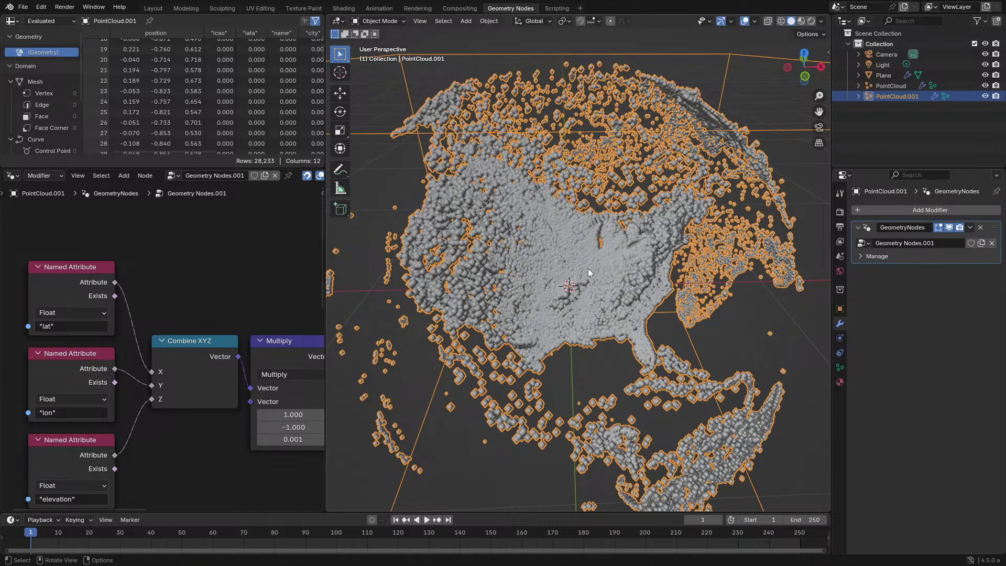
pyautogui.hotkey('ctrl', 'space')
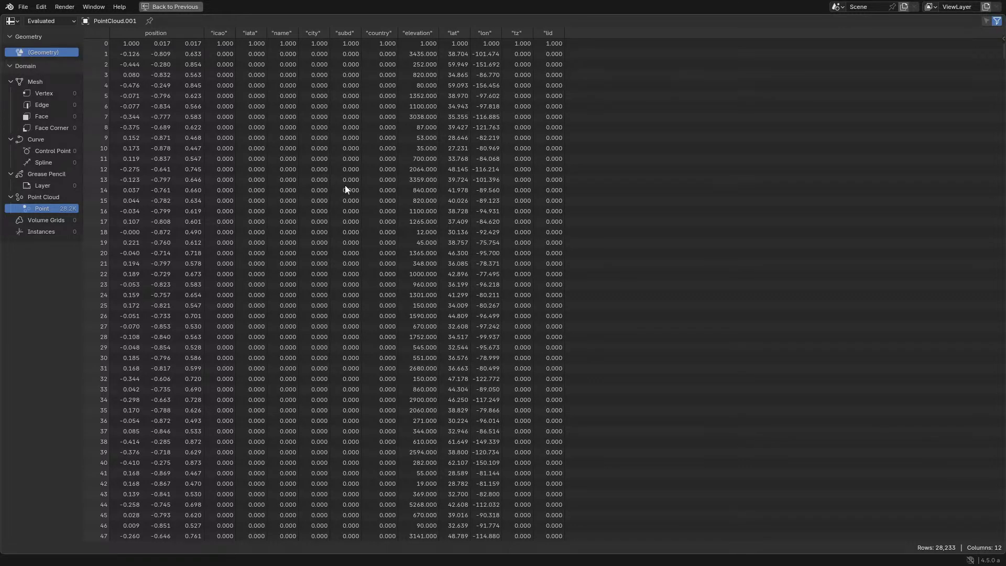
# Re-maximize the airport table, scroll its rows, then restore the Geometry Nodes workspace
pyautogui.hotkey('ctrl', 'space')
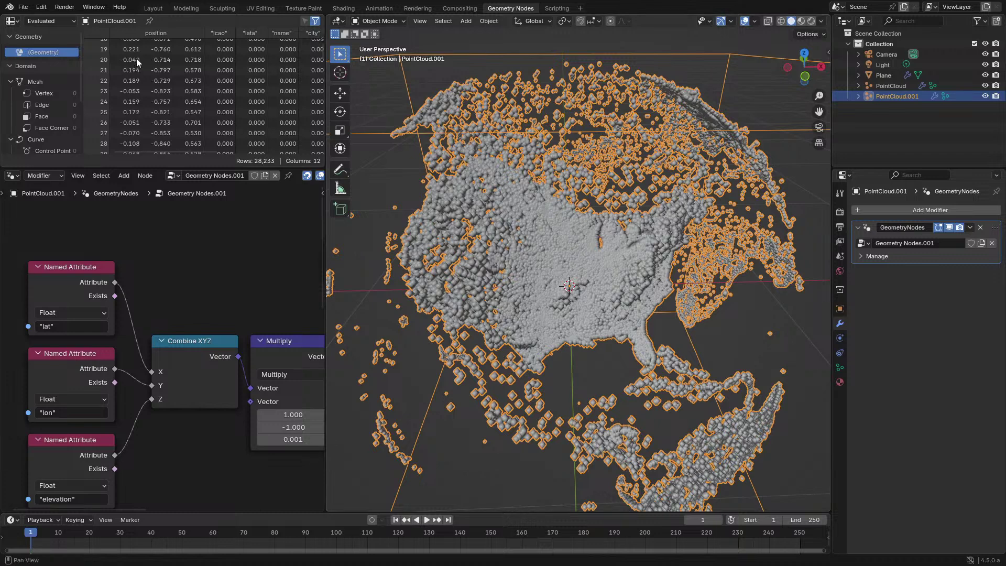
pyautogui.moveTo(156, 70)
pyautogui.hotkey('ctrl', 'space')
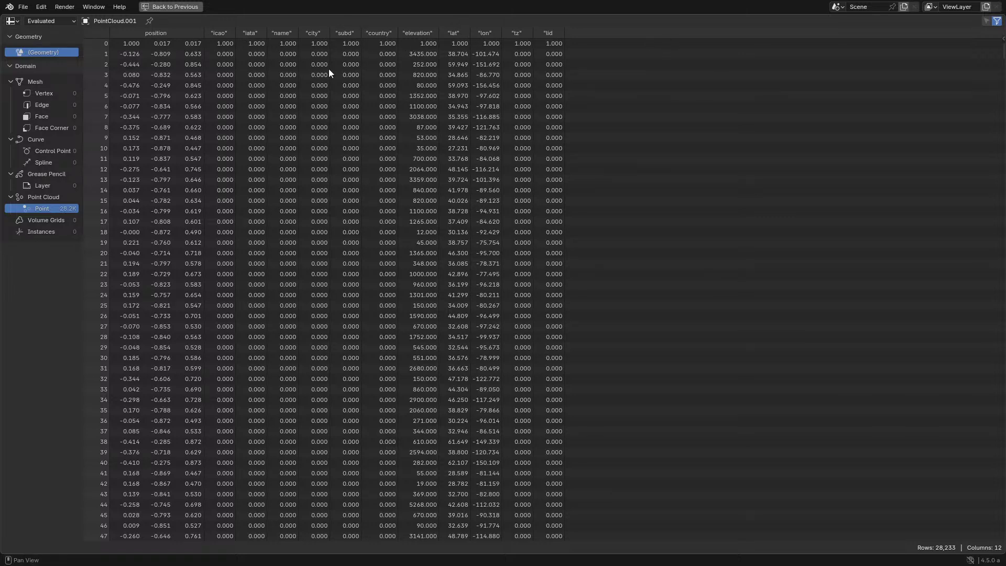
pyautogui.scroll(-15, 314, 124)
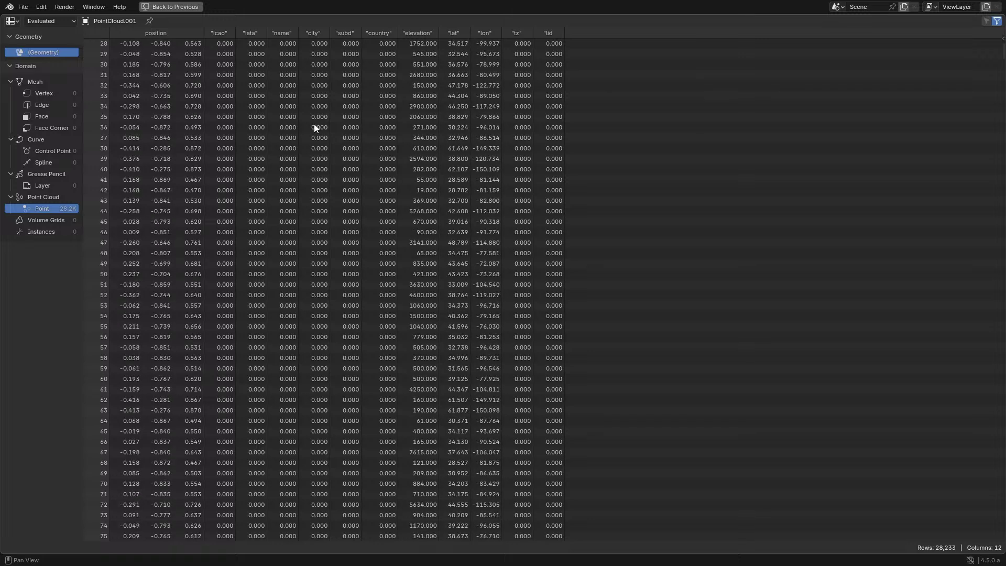
pyautogui.scroll(15, 313, 125)
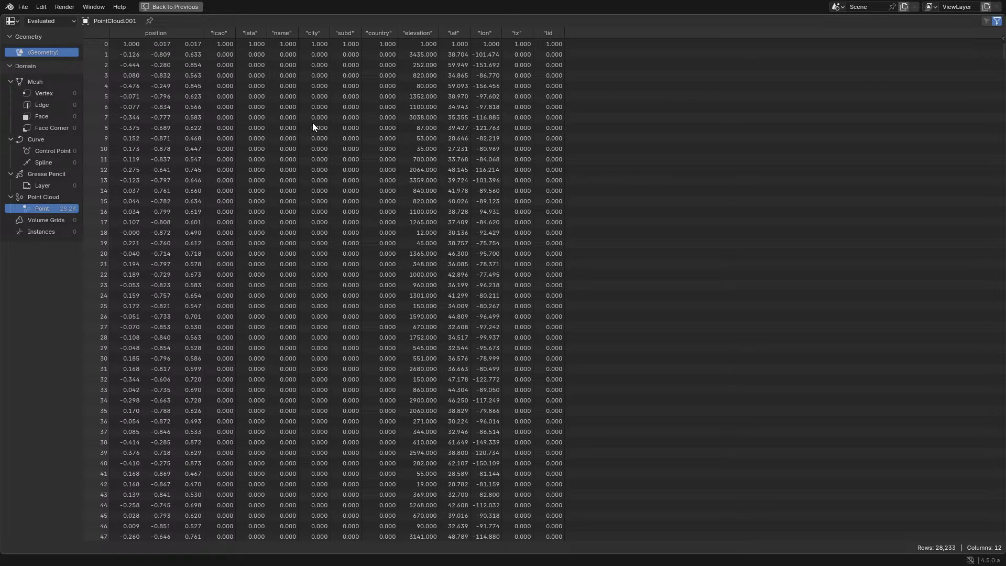
pyautogui.hotkey('ctrl', 'space')
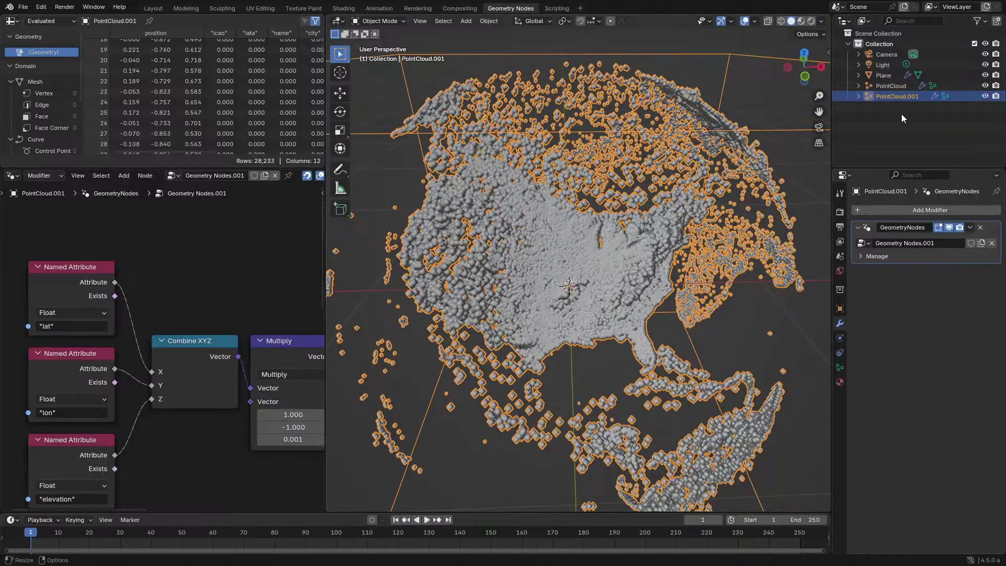
# Select the Plane object and pan the node editor to reveal its nodes
pyautogui.click(883, 75)
pyautogui.scroll(-2, 152, 266)
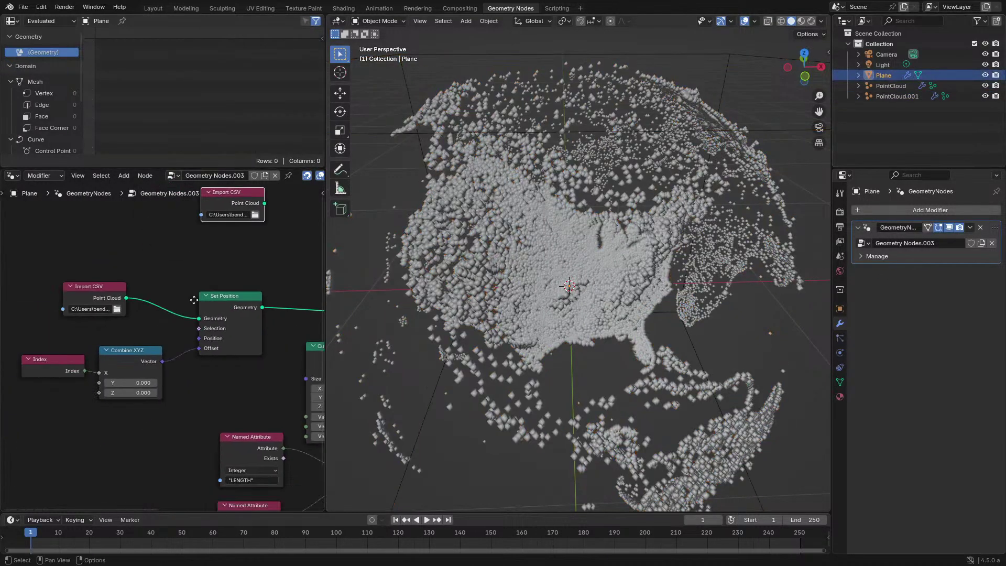
pyautogui.moveTo(233, 305); pyautogui.dragTo(157, 324, button='middle')
pyautogui.keyDown('shift'); pyautogui.scroll(5, 185, 312); pyautogui.keyUp('shift')
pyautogui.keyDown('ctrl'); pyautogui.hscroll(5, 178, 320); pyautogui.keyUp('ctrl')
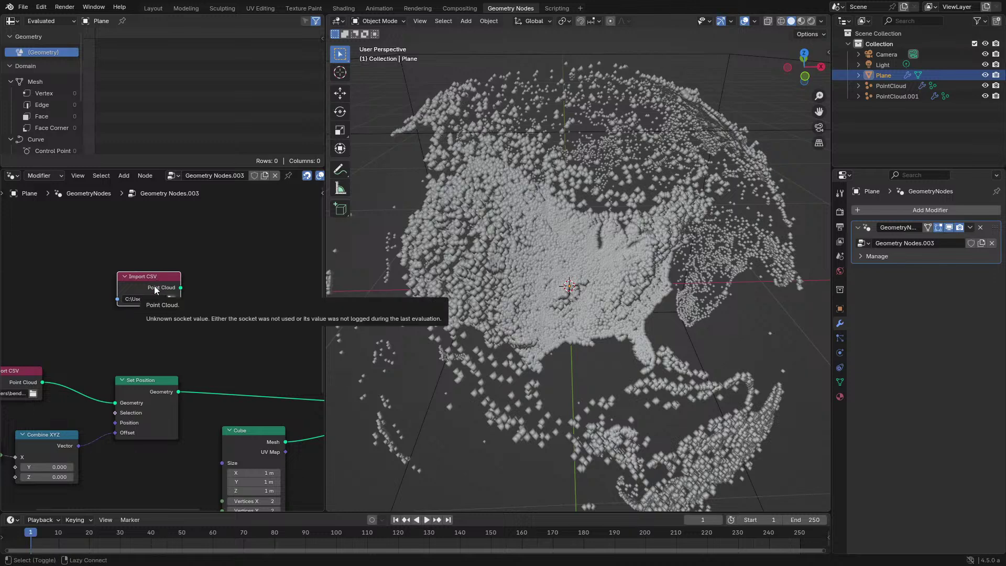
# Link Import CSV's Point Cloud output onward and show the Point domain in the spreadsheet
pyautogui.moveTo(180, 288); pyautogui.dragTo(321, 304)
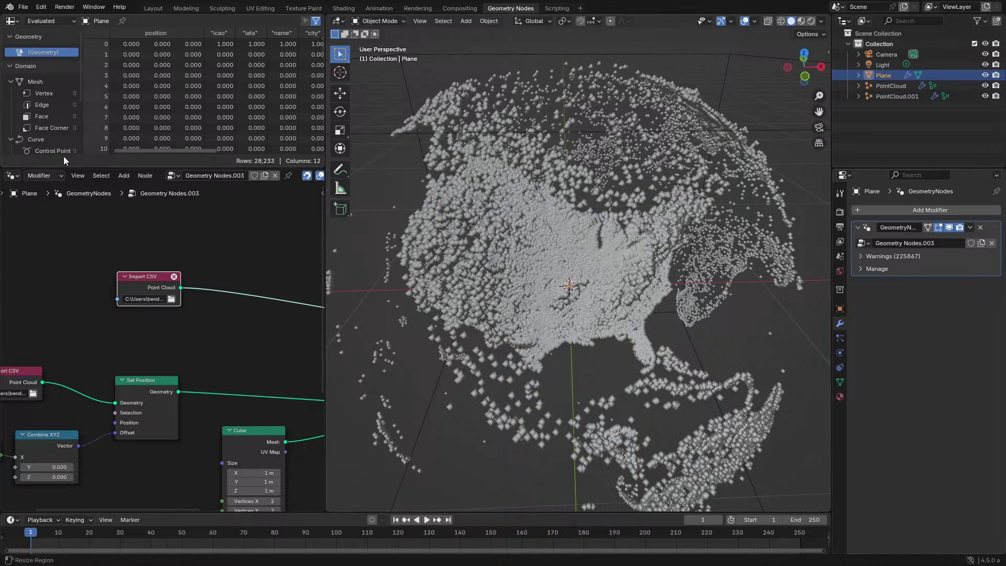
pyautogui.scroll(-5, 61, 150)
pyautogui.click(46, 122)
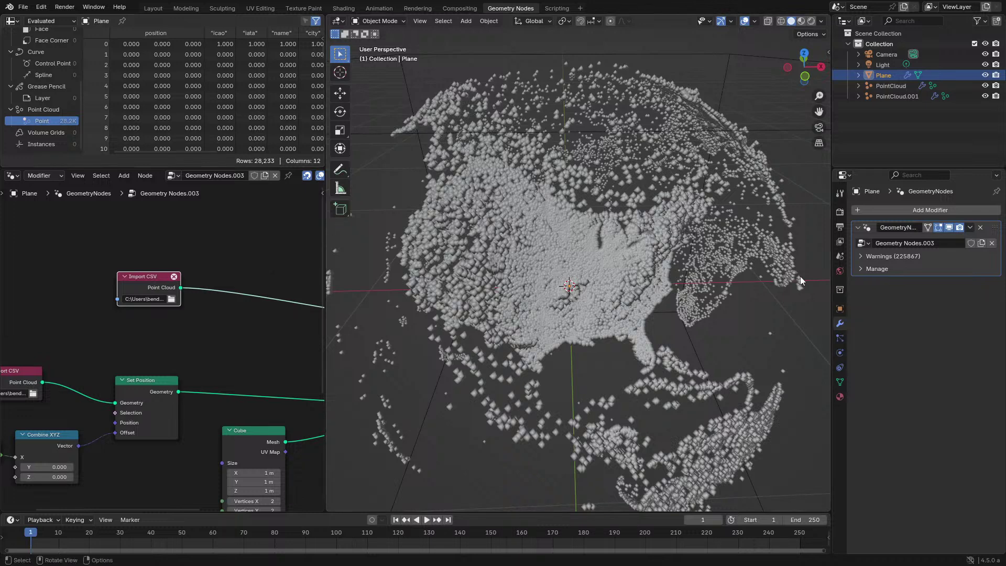
# Select the PointCloud.001 globe and scroll through its airport records in a maximized spreadsheet
pyautogui.click(695, 248)
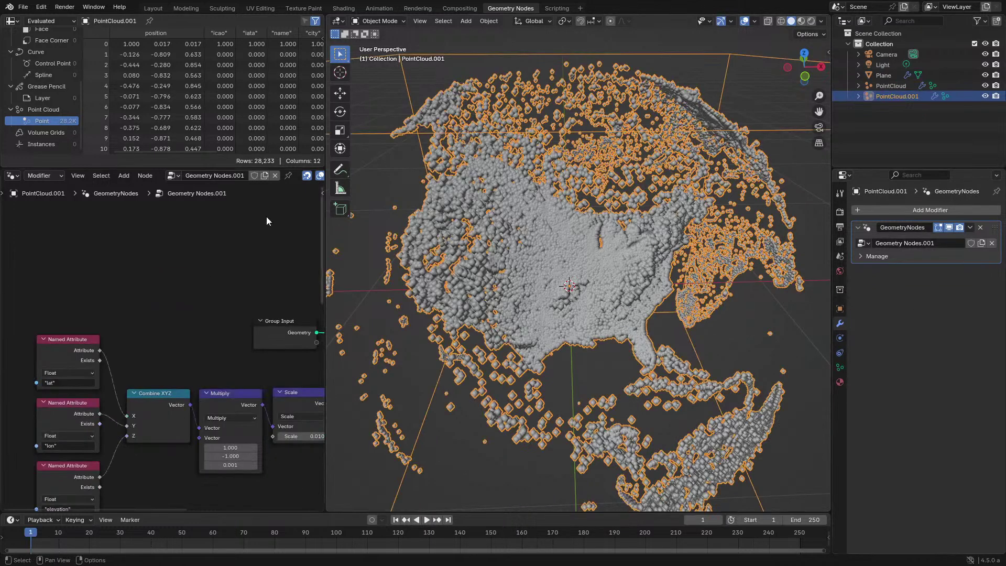
pyautogui.hotkey('ctrl', 'space')
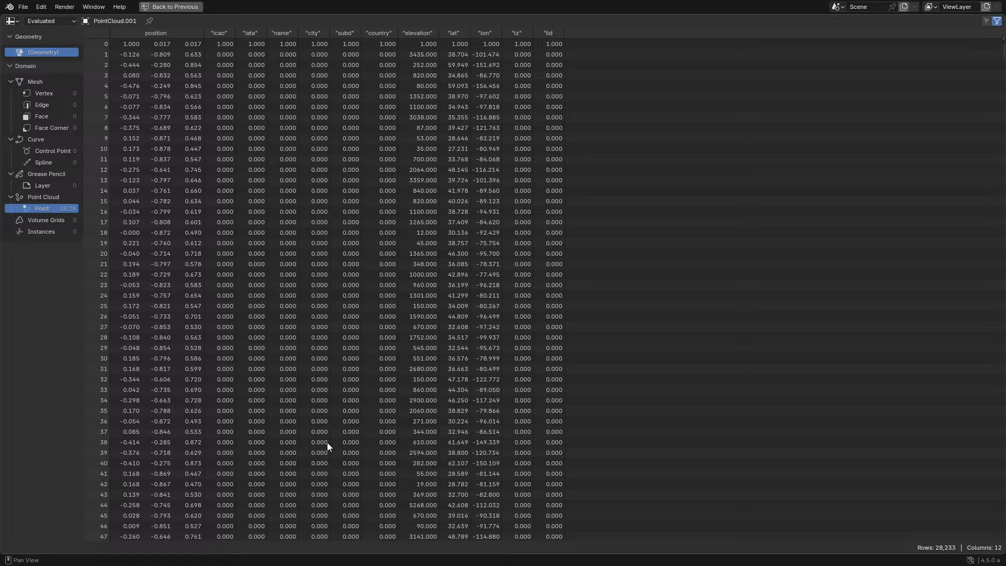
pyautogui.scroll(-10, 341, 320)
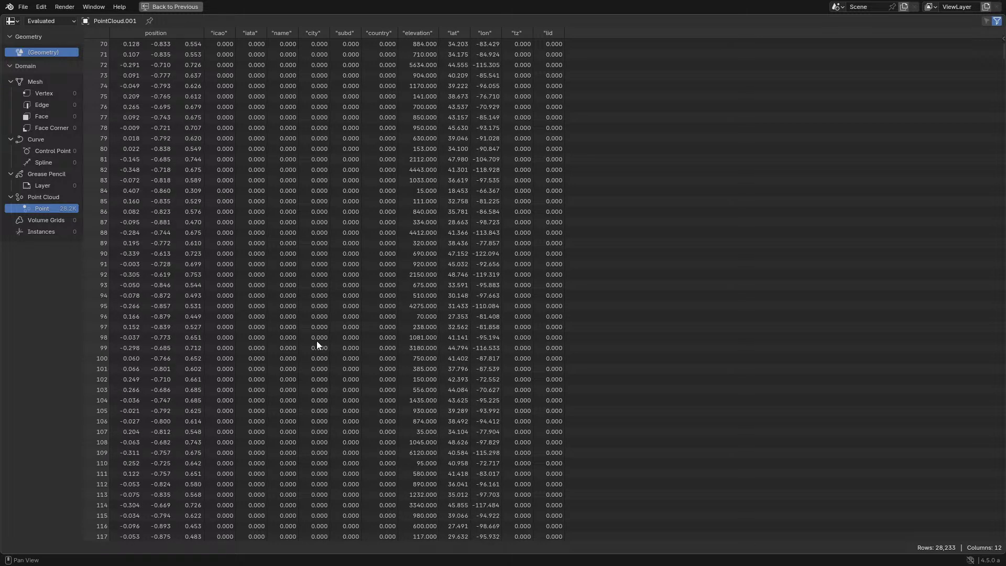
pyautogui.scroll(10, 309, 150)
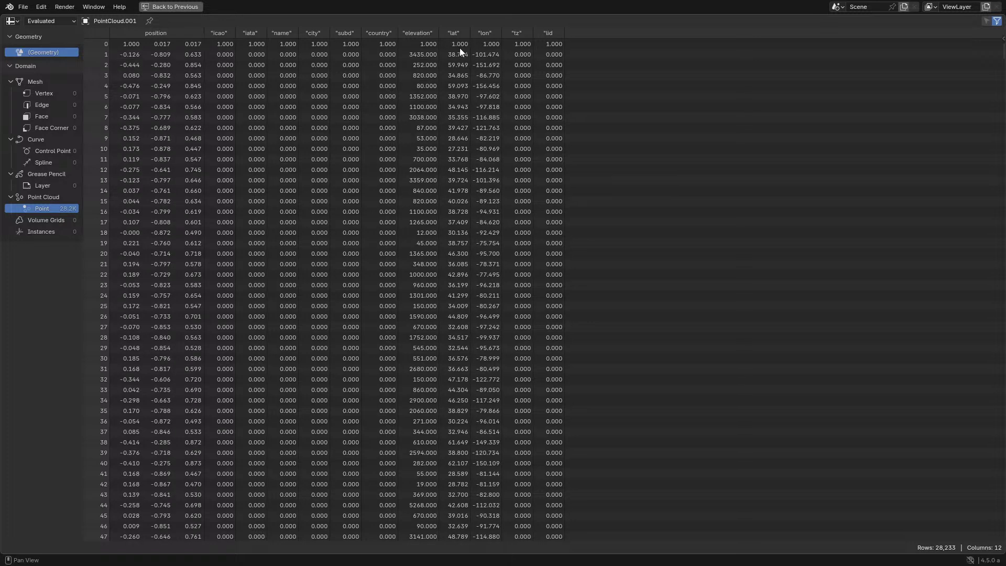
pyautogui.hotkey('ctrl', 'space')
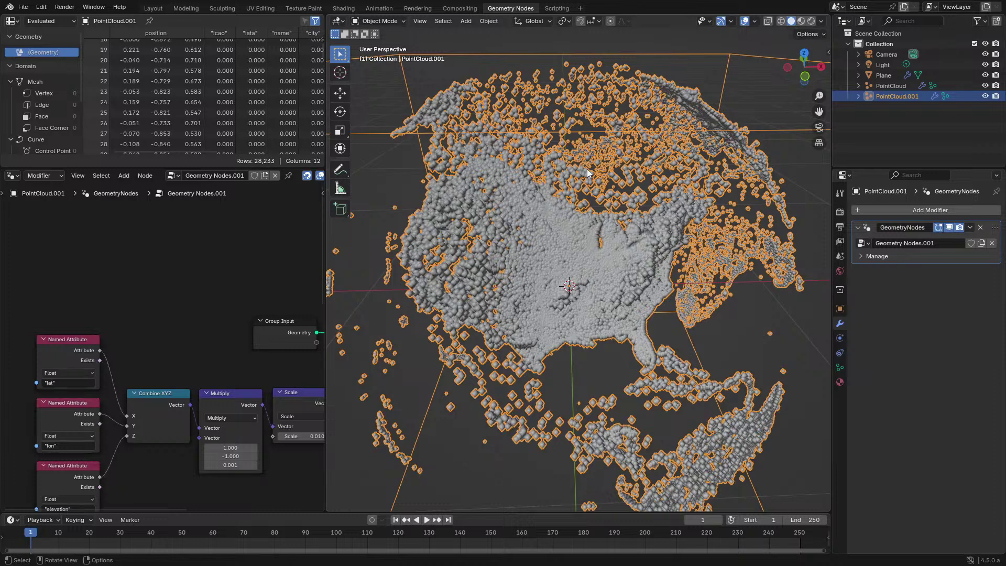
# Turn the globe to face Europe and Africa and move the node view up
pyautogui.scroll(-4, 615, 196)
pyautogui.moveTo(616, 195); pyautogui.dragTo(237, 343, button='middle')
pyautogui.moveTo(522, 300); pyautogui.dragTo(456, 315, button='middle')
pyautogui.moveTo(236, 419); pyautogui.dragTo(235, 330, button='middle')
# Inspect the node tree full-window, restore the layout, and frame all nodes
pyautogui.hotkey('ctrl', 'space')
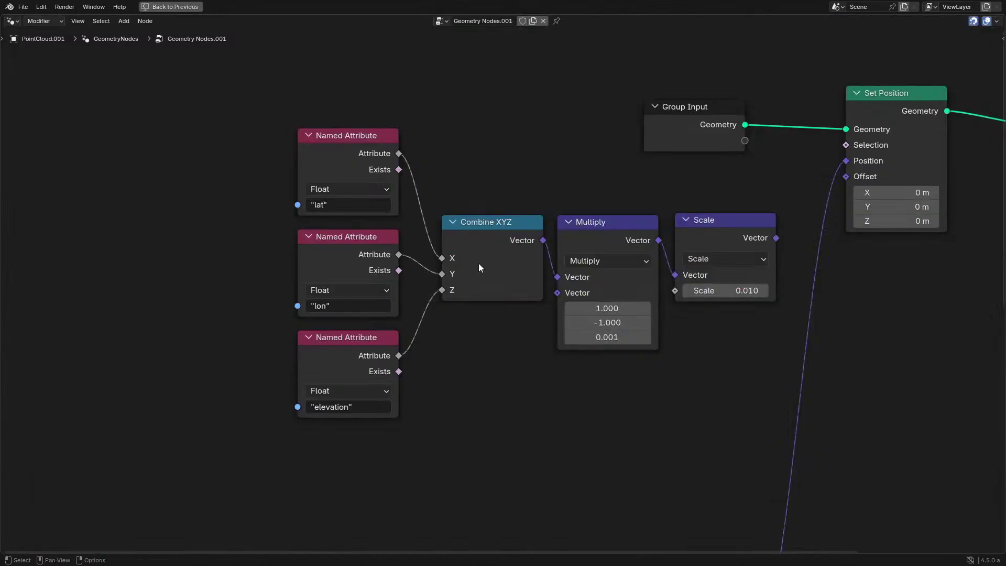
pyautogui.scroll(2, 479, 263)
pyautogui.scroll(-2, 434, 263)
pyautogui.scroll(1, 344, 360)
pyautogui.scroll(-1, 291, 385)
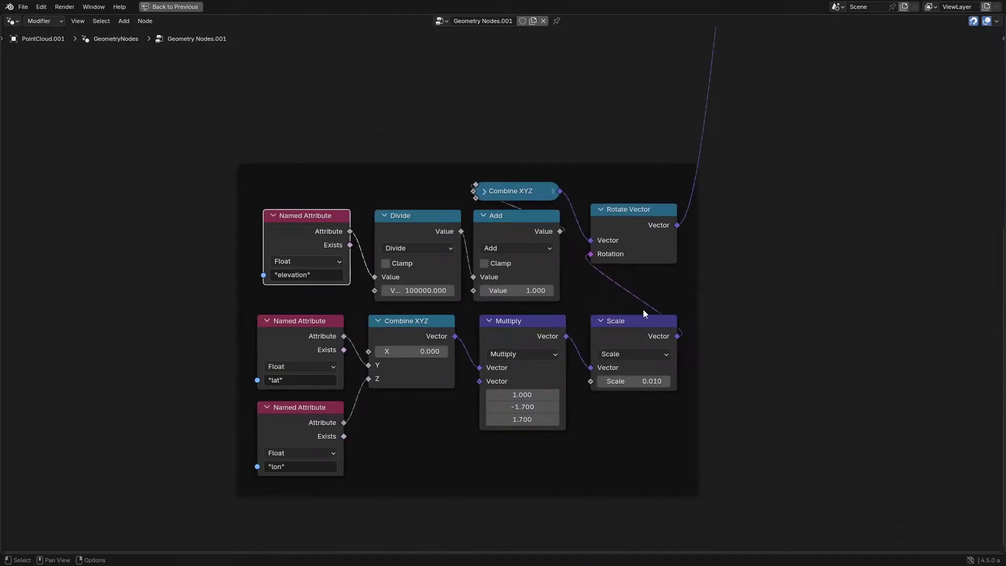
pyautogui.hotkey('ctrl', 'space')
pyautogui.moveTo(618, 254); pyautogui.dragTo(587, 262, button='middle')
pyautogui.scroll(6, 379, 283)
pyautogui.scroll(-5, 240, 292)
pyautogui.press('Home')
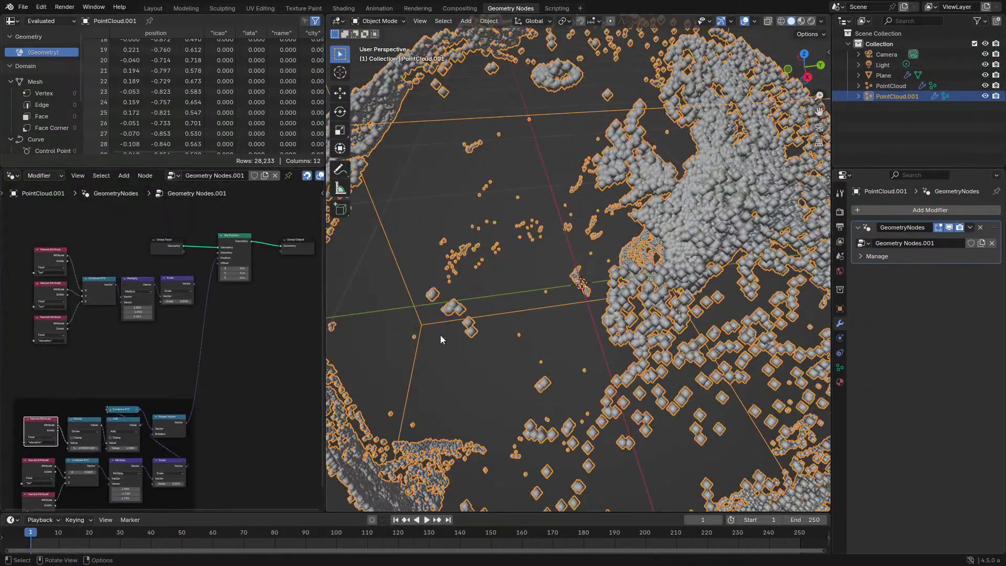
# Add an Import CSV node and set its Path to airports.csv
pyautogui.scroll(3, 194, 265)
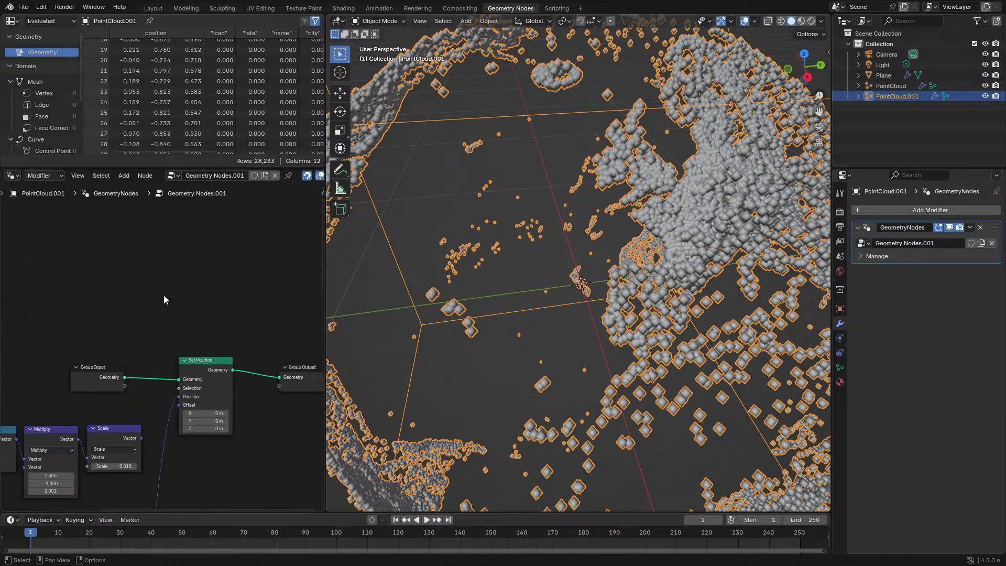
pyautogui.hotkey('shift', 'a')
pyautogui.click(171, 281)
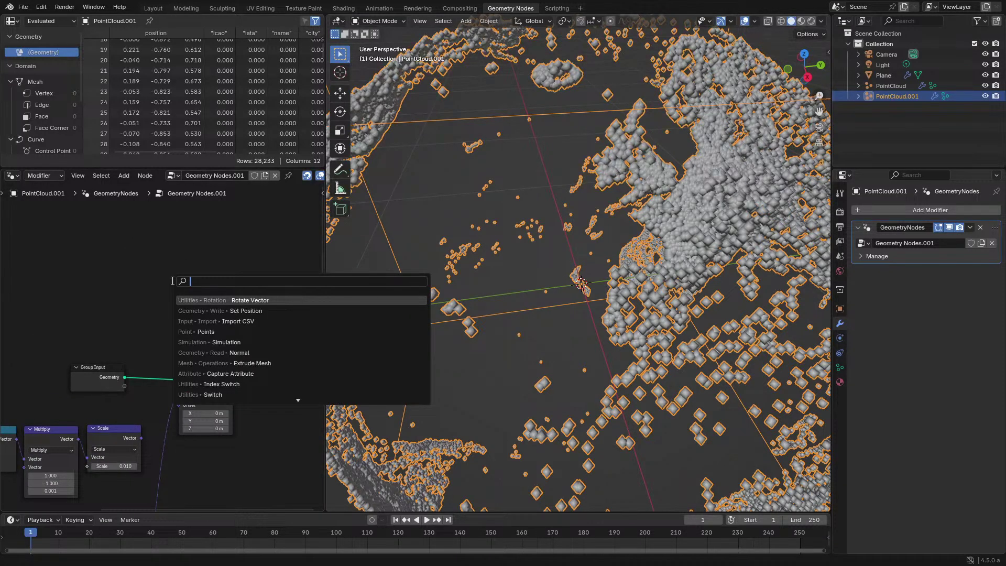
pyautogui.press('Down')
pyautogui.press('Down')
pyautogui.press('Return')
pyautogui.click(167, 275)
pyautogui.scroll(2, 238, 302)
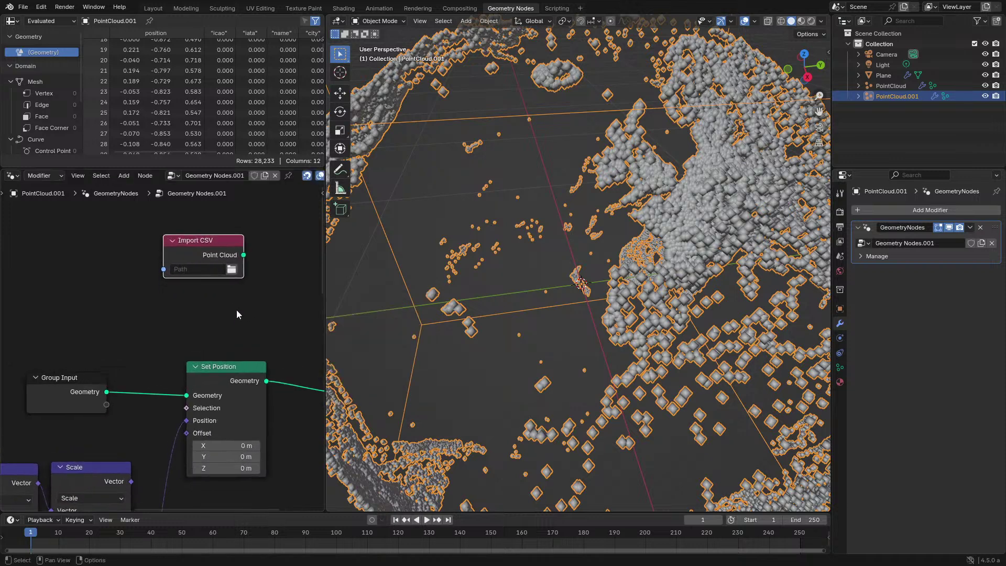
pyautogui.click(237, 272)
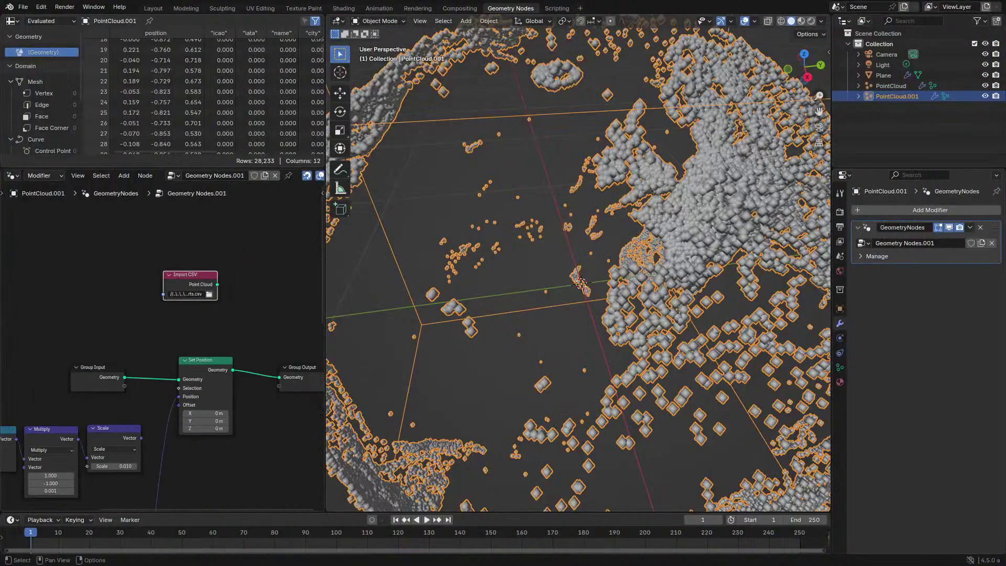
# Link the imported point cloud to Group Output, then reconnect Set Position's geometry instead
pyautogui.moveTo(220, 294); pyautogui.dragTo(203, 296, button='middle')
pyautogui.moveTo(201, 287); pyautogui.dragTo(263, 379)
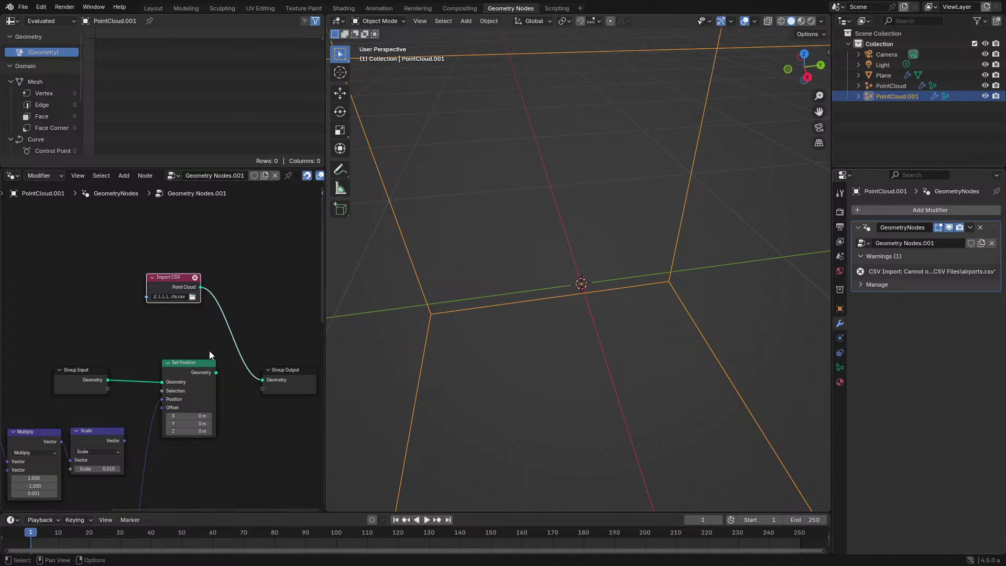
pyautogui.moveTo(206, 373); pyautogui.dragTo(262, 379)
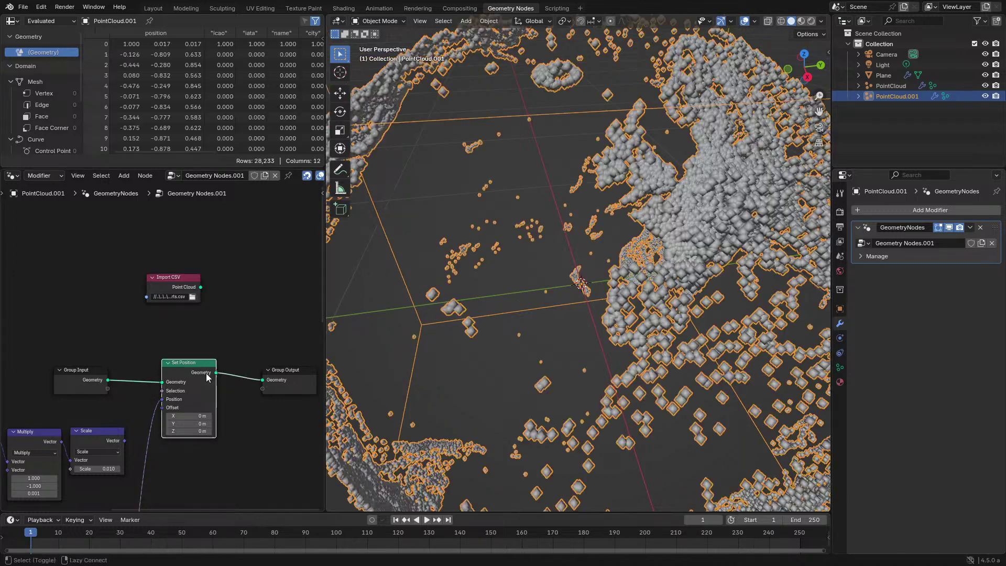
# Add a new plane mesh to the scene
pyautogui.scroll(-5, 665, 232)
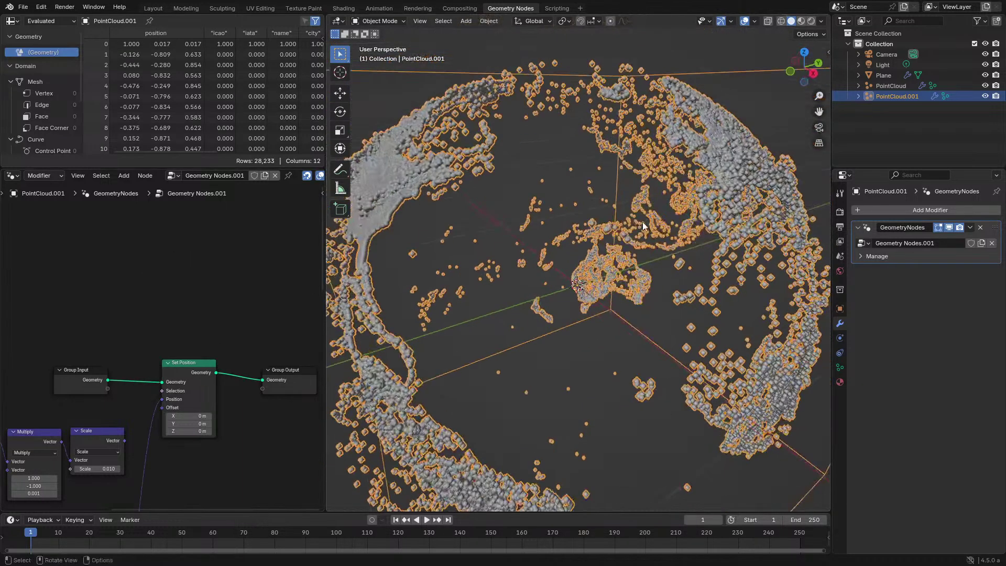
pyautogui.hotkey('shift', 'a')
pyautogui.moveTo(501, 238)
pyautogui.click(588, 238)
pyautogui.scroll(-4, 588, 238)
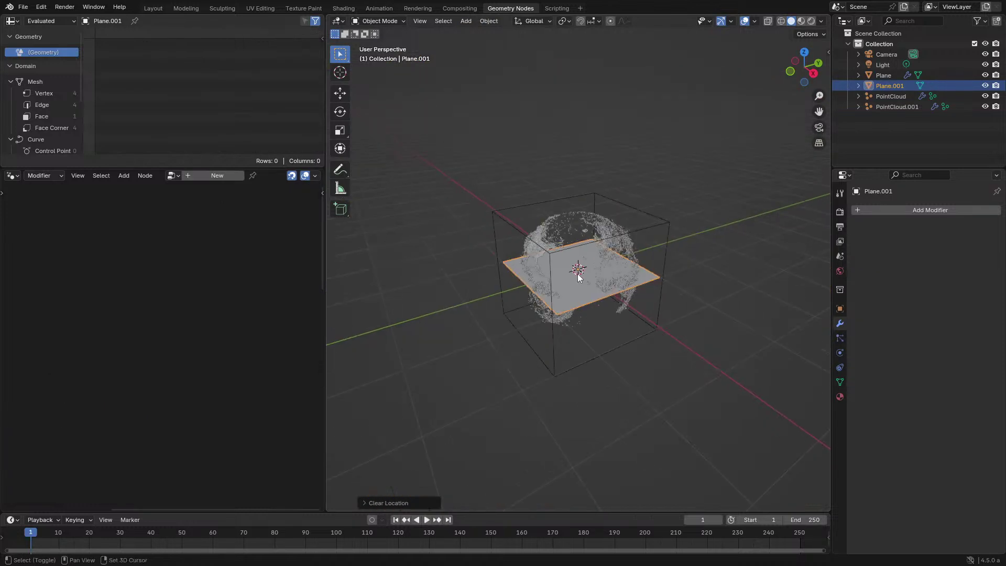
# Reset the new plane to the origin and move it 3 m along Y
pyautogui.keyDown('shift'); pyautogui.moveTo(589, 238); pyautogui.dragTo(448, 304, button='middle'); pyautogui.keyUp('shift')
pyautogui.hotkey('alt', 'g')
pyautogui.press('g')
pyautogui.press('y')
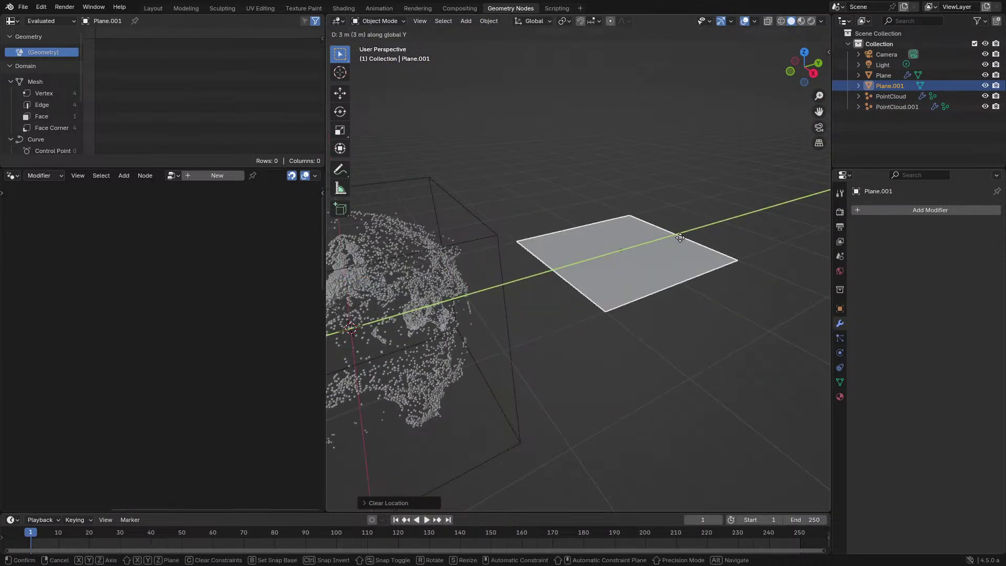
pyautogui.click(637, 247)
pyautogui.scroll(4, 637, 247)
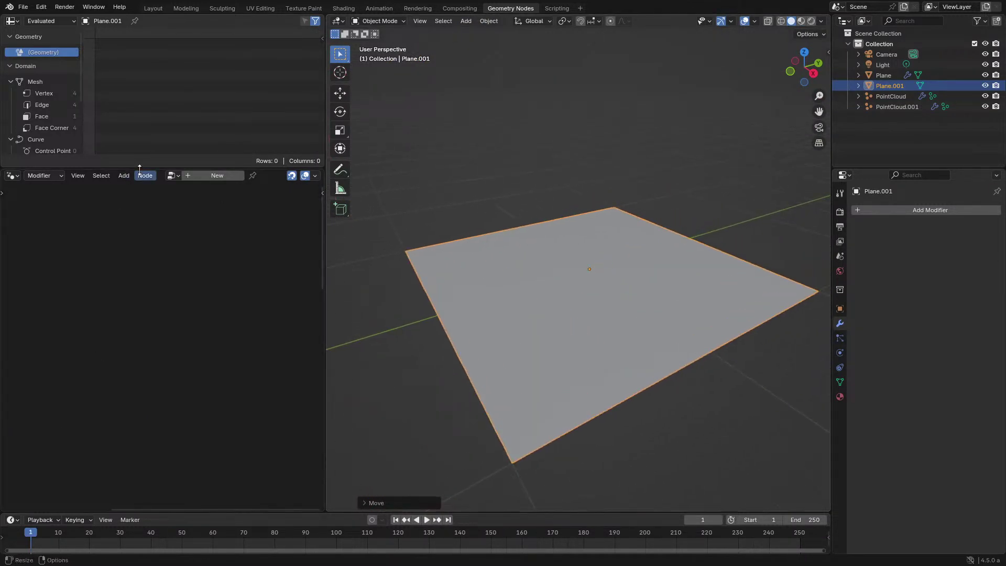
# Create a new node tree, feed the Import CSV point cloud to the output, and list its points
pyautogui.click(217, 175)
pyautogui.press('Home')
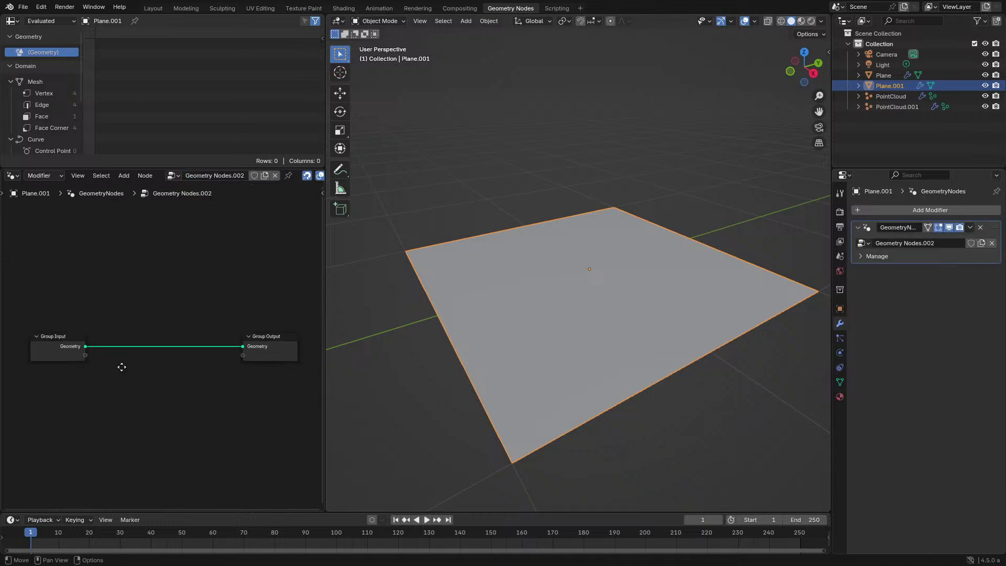
pyautogui.hotkey('shift', 'a')
pyautogui.press('Escape')
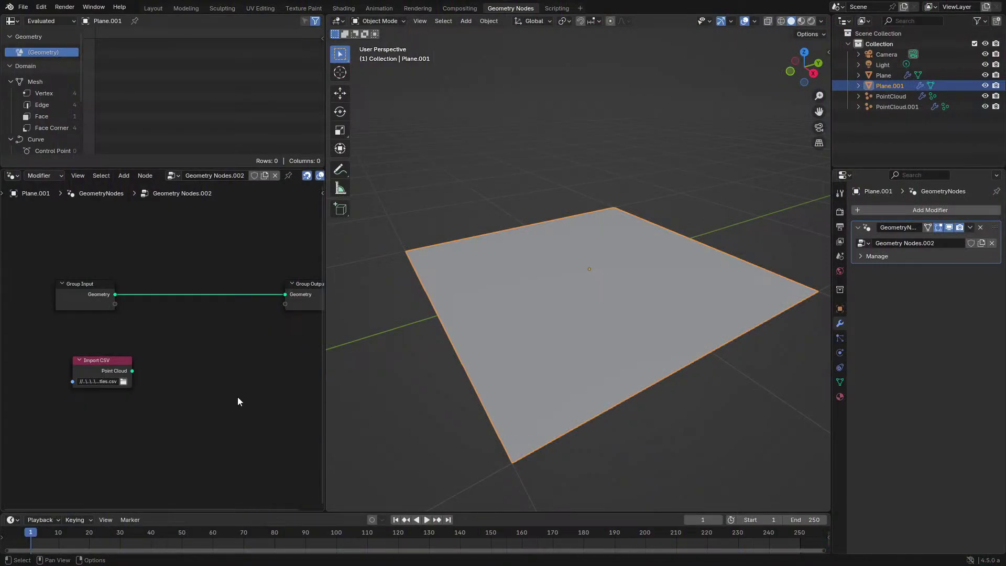
pyautogui.scroll(2, 210, 395)
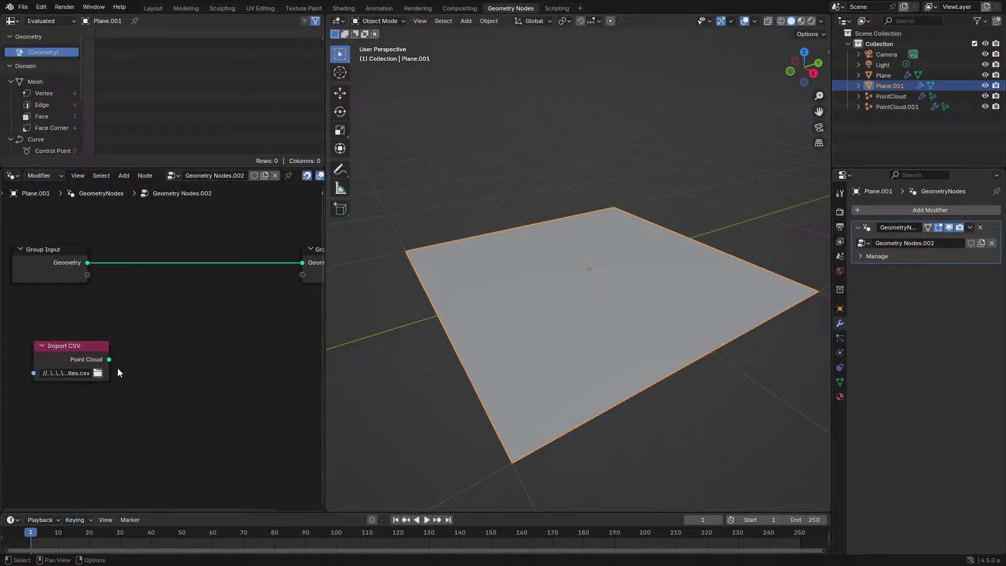
pyautogui.moveTo(208, 306); pyautogui.dragTo(288, 263)
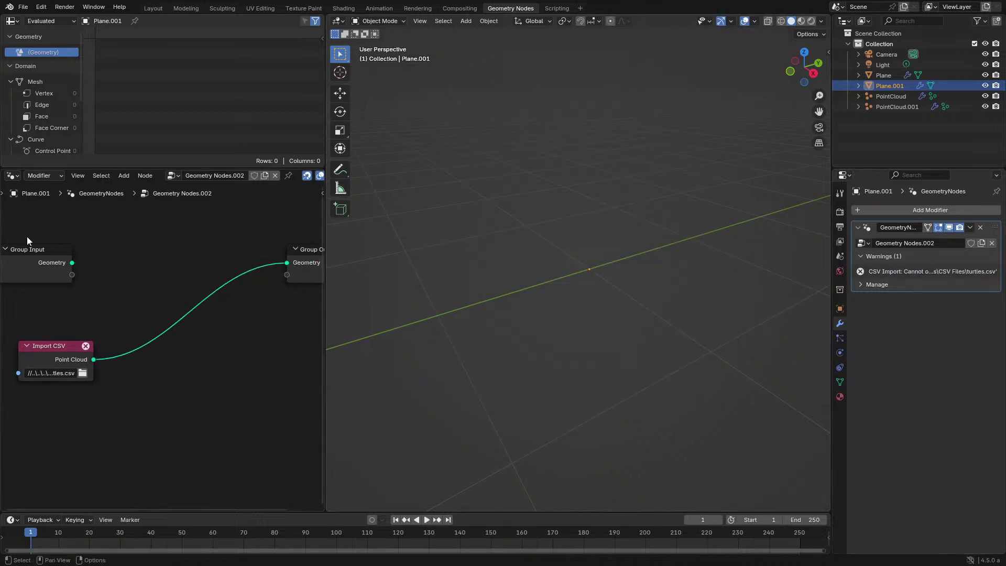
pyautogui.scroll(-5, 40, 105)
pyautogui.click(47, 108)
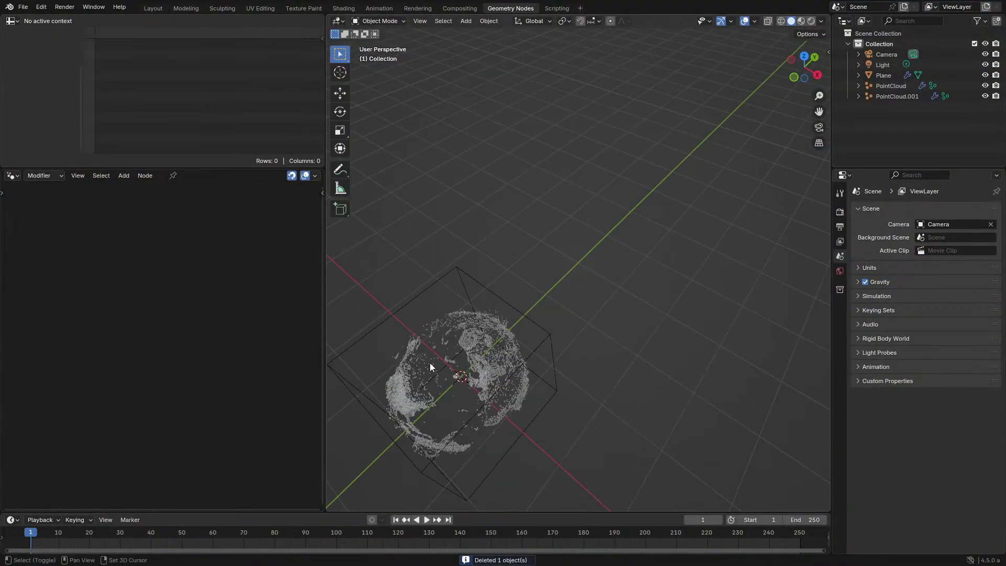
# Select the globe point cloud and orbit so North America faces the view
pyautogui.click(498, 344)
pyautogui.scroll(5, 617, 266)
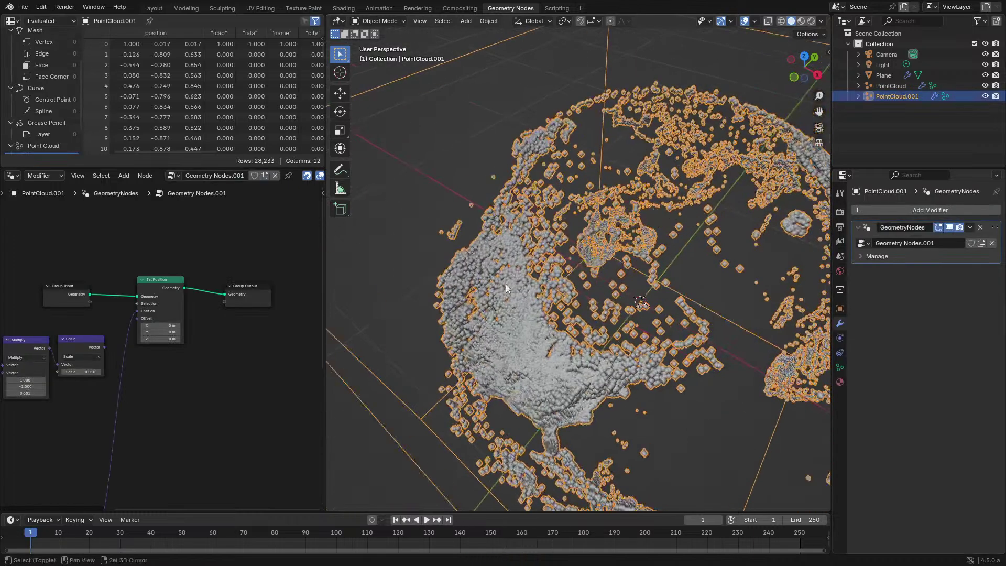
pyautogui.scroll(-2, 146, 406)
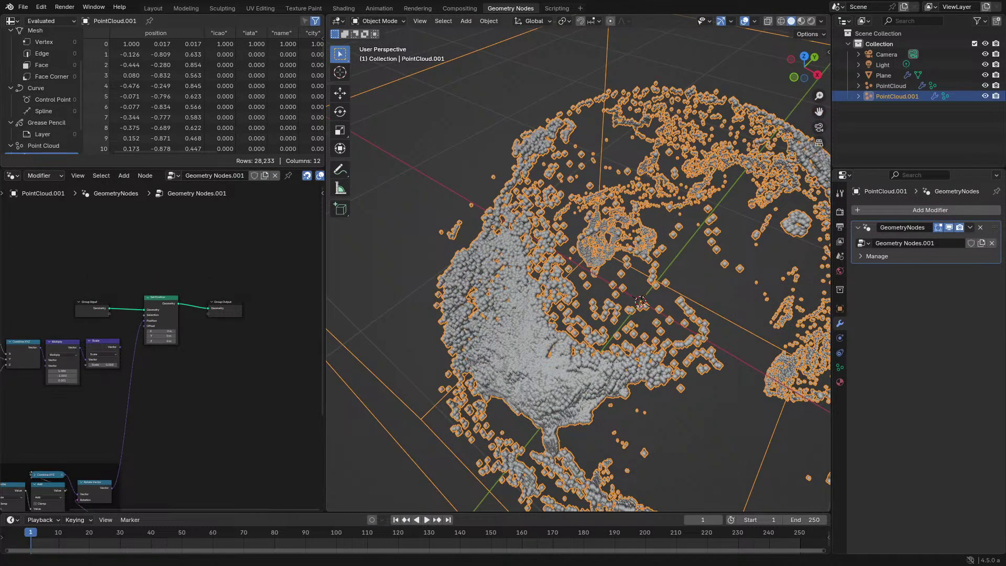
pyautogui.moveTo(665, 335); pyautogui.dragTo(677, 275, button='middle')
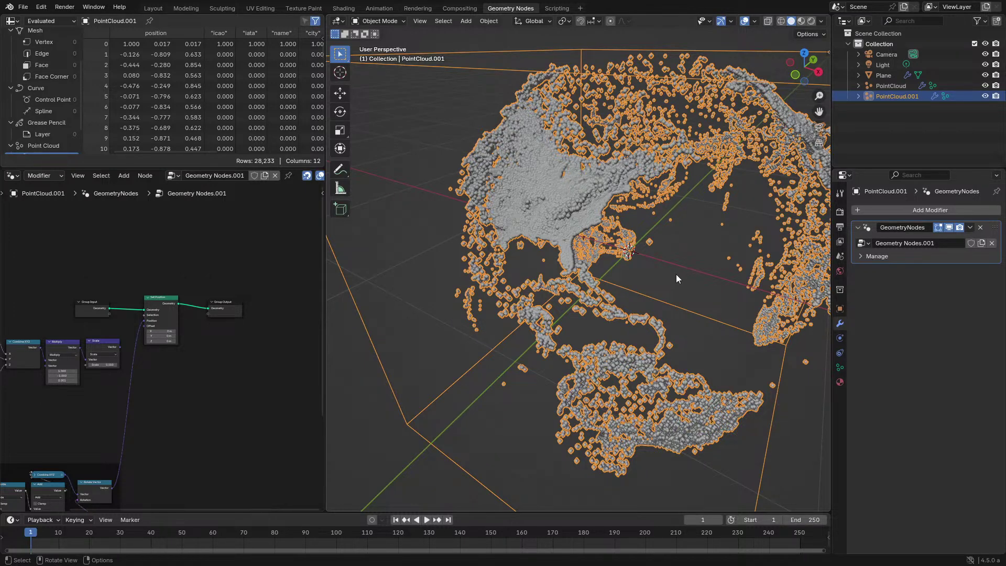
# Try a Set Position Y offset of -0.45 m, then return it to 0 m
pyautogui.scroll(3, 159, 340)
pyautogui.moveTo(151, 328)
pyautogui.mouseDown()
pyautogui.moveTo(131, 327)
pyautogui.moveTo(152, 328)
pyautogui.mouseUp()
pyautogui.moveTo(406, 291); pyautogui.dragTo(492, 284, button='middle')
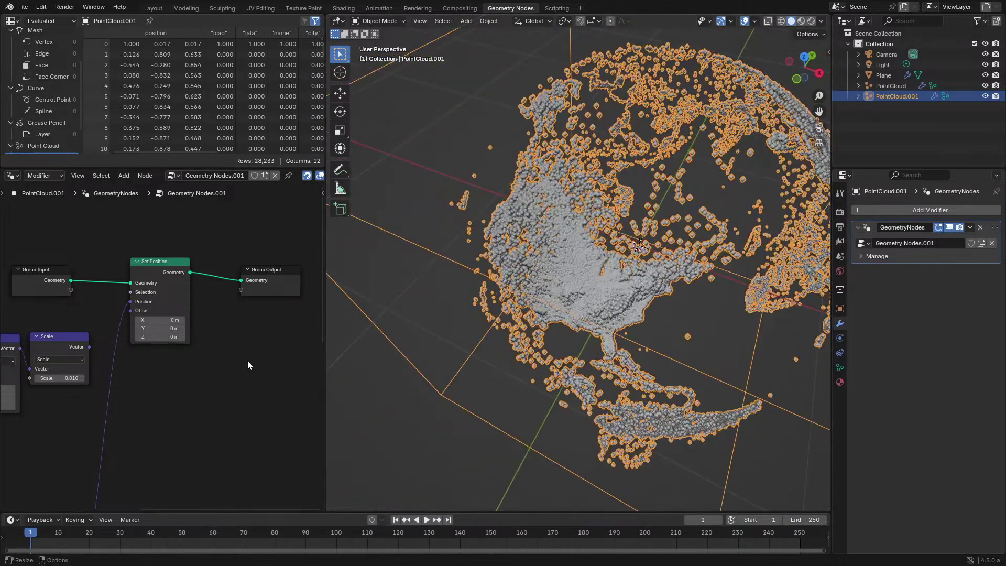
pyautogui.scroll(1, 247, 360)
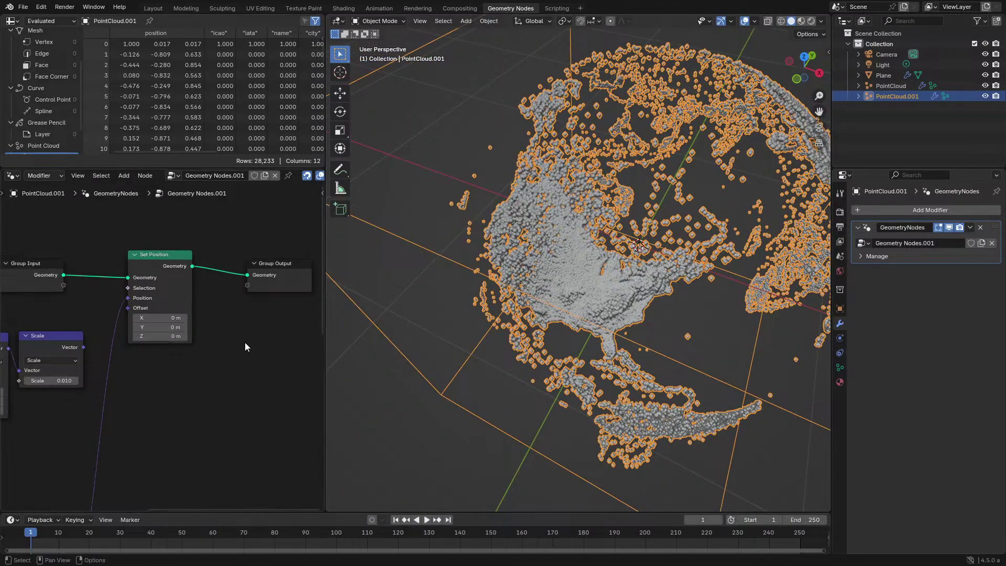
pyautogui.moveTo(446, 306); pyautogui.dragTo(463, 293, button='middle')
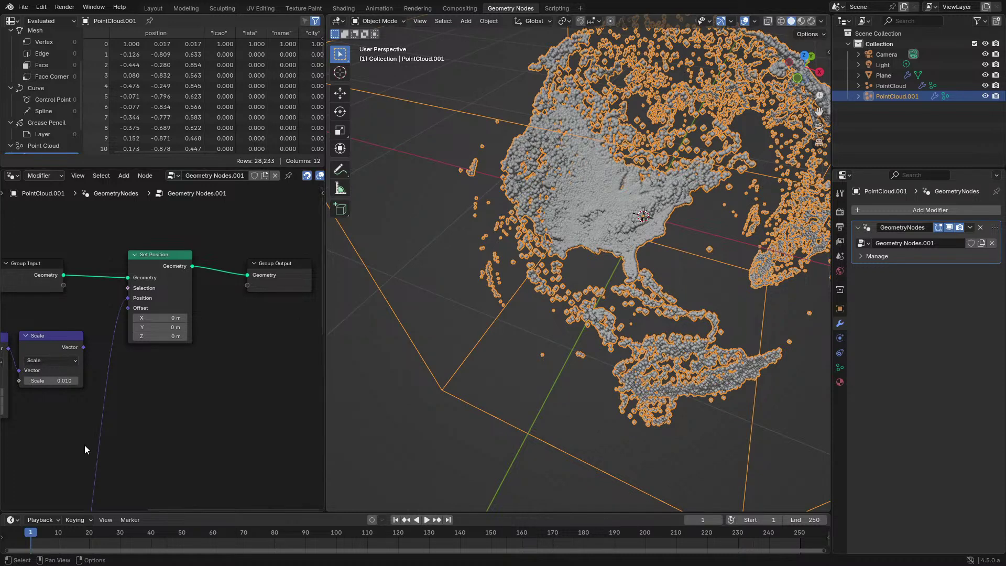
# In the maximized node editor, add an Import CSV node above the Group Input
pyautogui.hotkey('ctrl', 'space')
pyautogui.scroll(-4, 157, 393)
pyautogui.moveTo(158, 392); pyautogui.dragTo(292, 285, button='middle')
pyautogui.scroll(2, 498, 168)
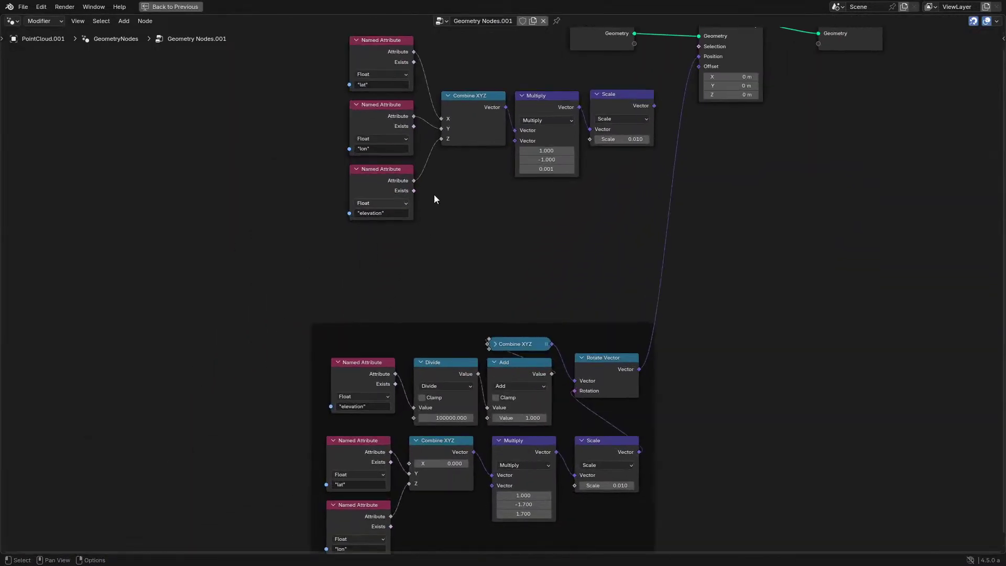
pyautogui.hotkey('shift', 'a')
pyautogui.write('im')
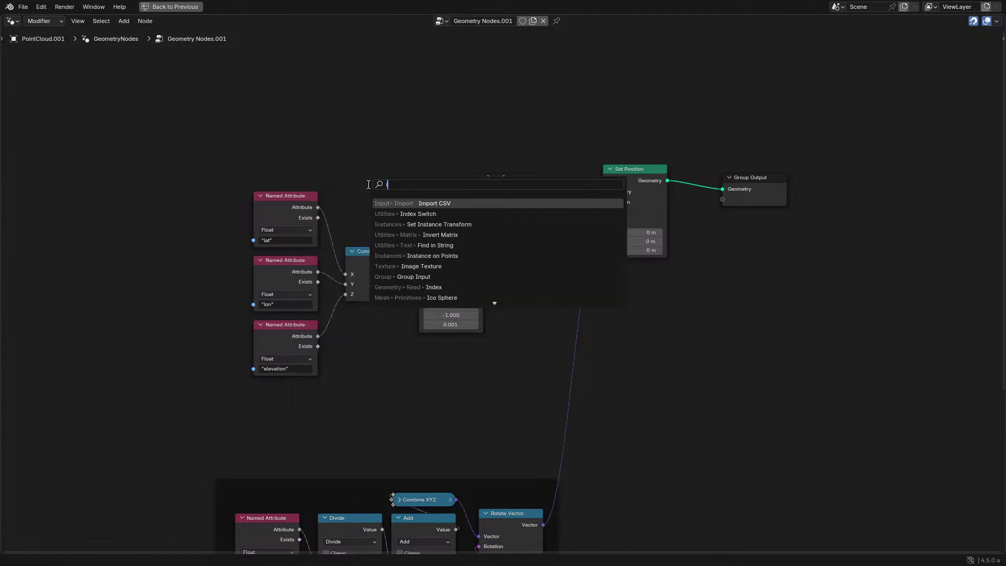
pyautogui.click(434, 224)
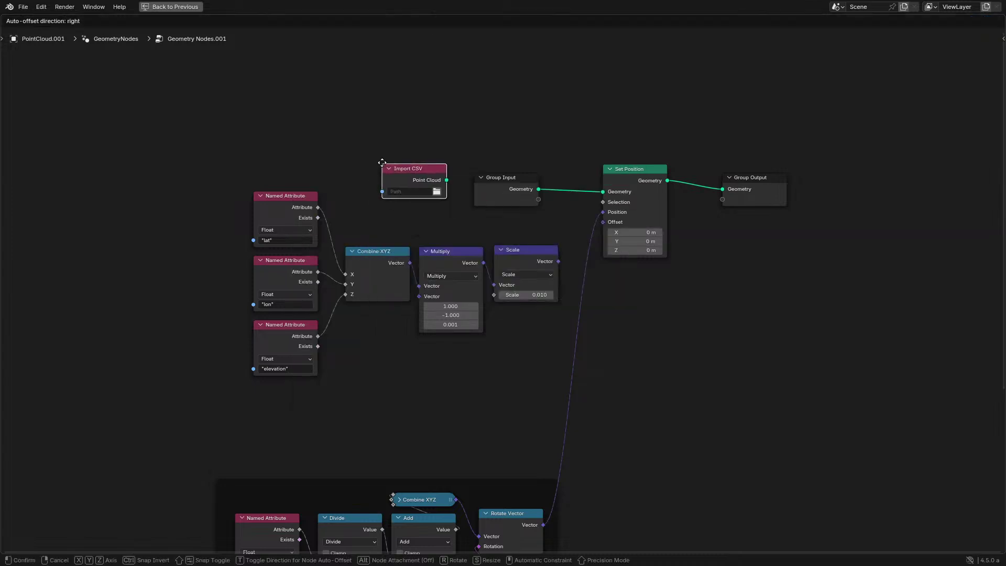
pyautogui.click(406, 159)
pyautogui.moveTo(405, 159); pyautogui.dragTo(388, 278, button='middle')
pyautogui.scroll(2, 388, 279)
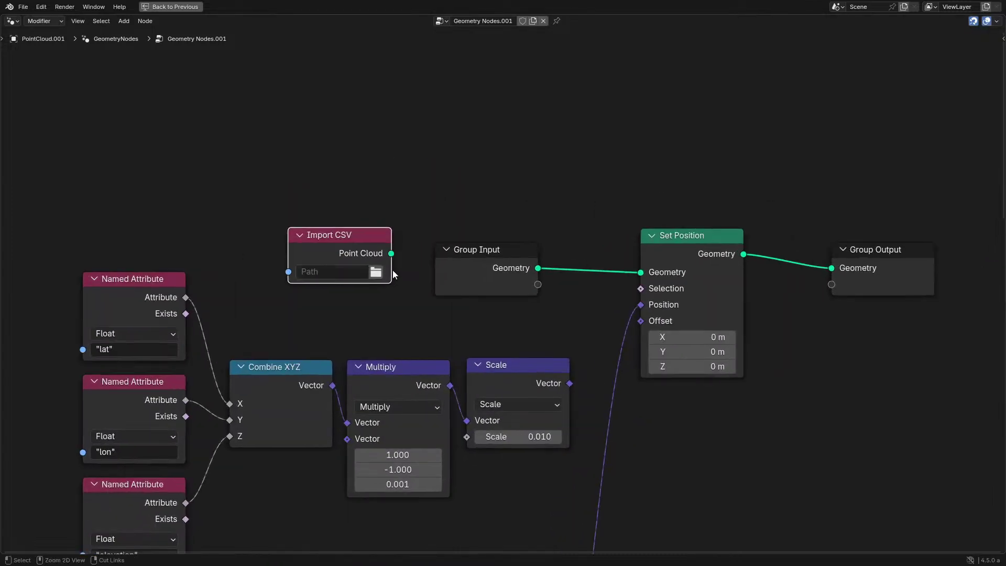
pyautogui.hotkey('ctrl', 'space')
pyautogui.hotkey('ctrl', 'space')
# Search the add menu for 'fbx' (no results) and move the Import CSV node higher
pyautogui.hotkey('shift', 'a')
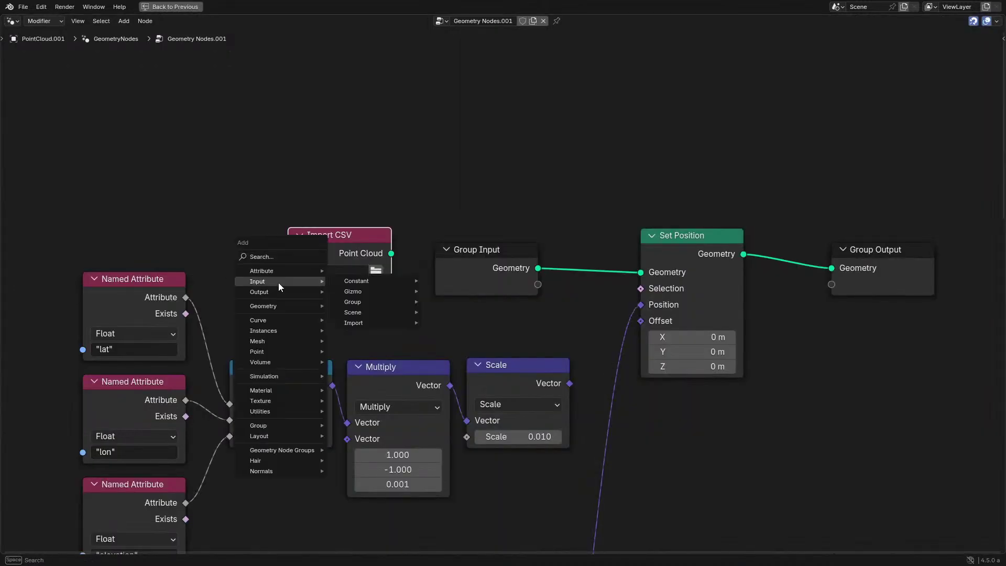
pyautogui.click(286, 256)
pyautogui.write('fbx')
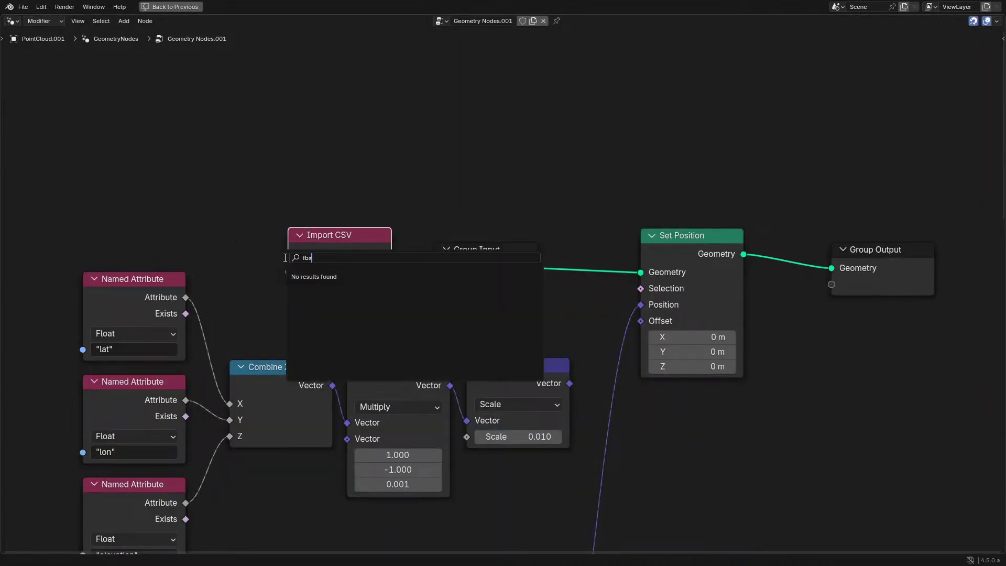
pyautogui.press('Escape')
pyautogui.scroll(2, 333, 228)
pyautogui.moveTo(273, 220); pyautogui.dragTo(470, 89)
pyautogui.moveTo(470, 89); pyautogui.dragTo(378, 244, button='middle')
pyautogui.moveTo(378, 244); pyautogui.dragTo(419, 186)
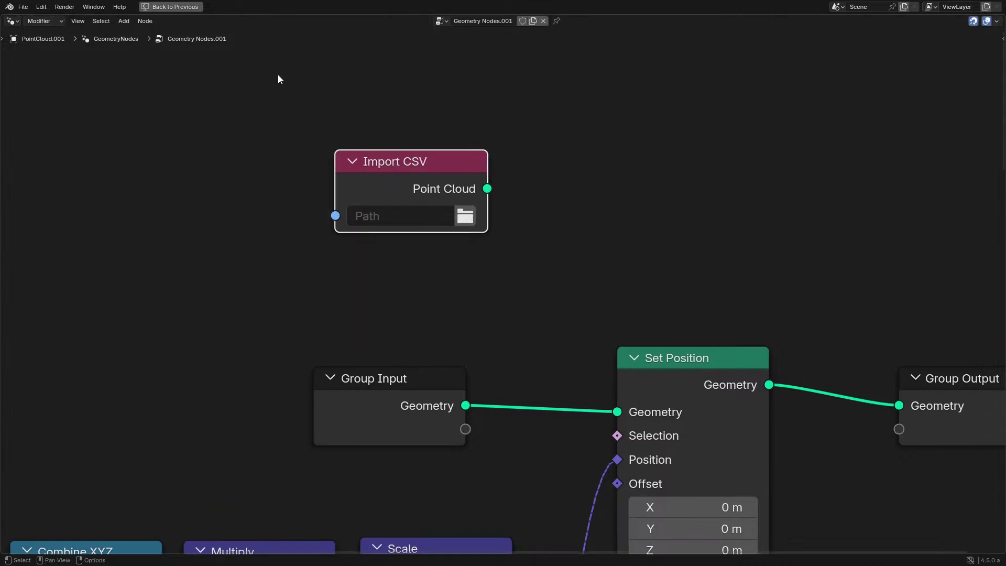
pyautogui.moveTo(358, 183); pyautogui.dragTo(339, 286, button='middle')
pyautogui.hotkey('ctrl', 'space')
pyautogui.moveTo(156, 300); pyautogui.dragTo(276, 246, button='middle')
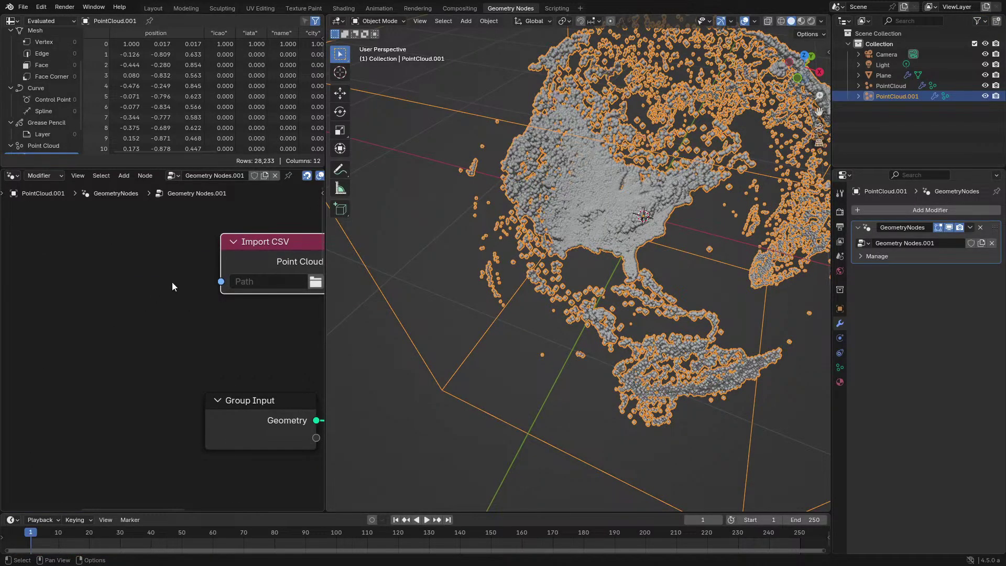
# Add a Join Strings node and a Value to String node beside it
pyautogui.hotkey('shift', 'a')
pyautogui.write('joi')
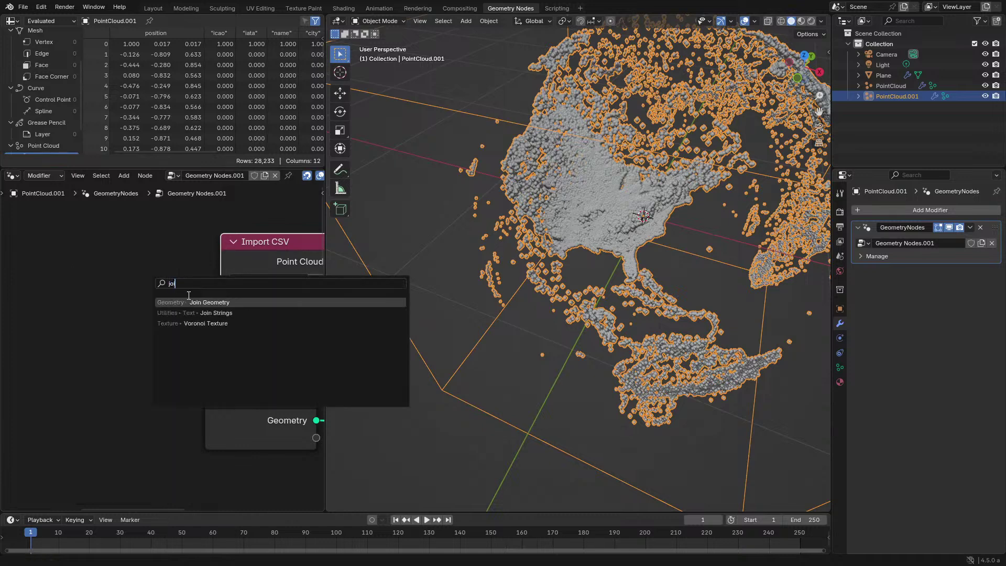
pyautogui.click(212, 313)
pyautogui.click(39, 260)
pyautogui.moveTo(68, 346); pyautogui.dragTo(201, 300, button='middle')
pyautogui.hotkey('shift', 'a')
pyautogui.write('va')
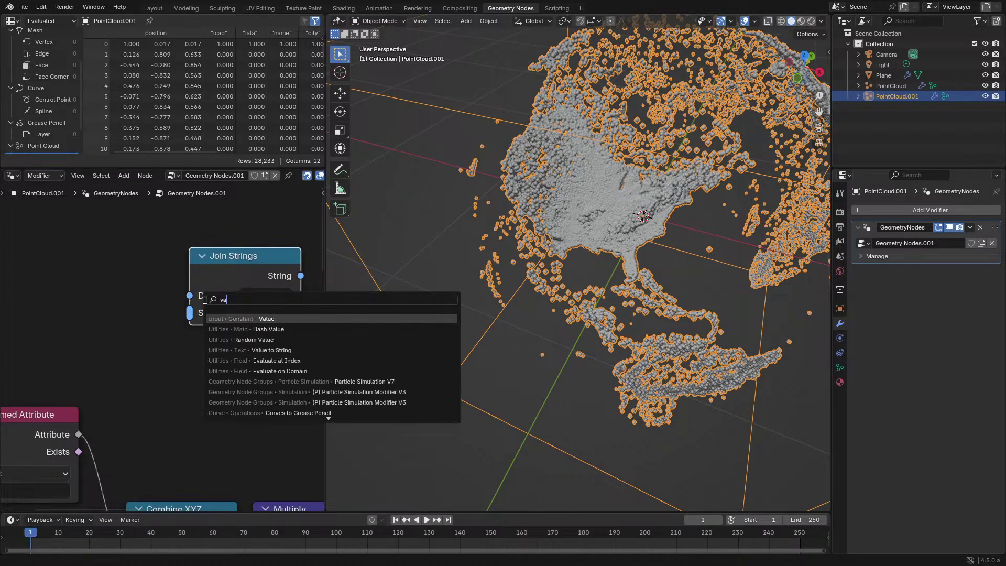
pyautogui.click(266, 350)
pyautogui.click(45, 284)
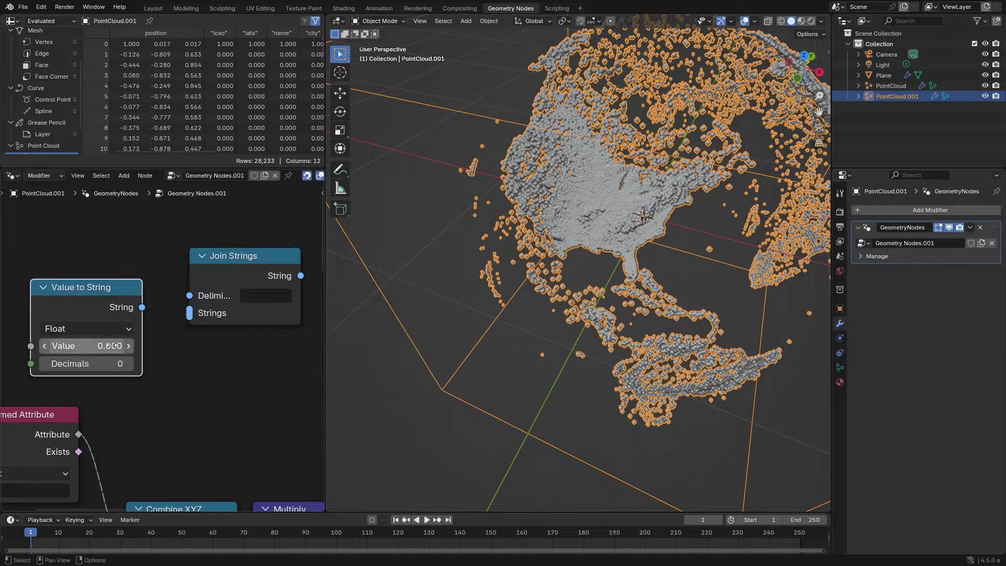
# Set Value to String to Integer and feed its string into Join Strings
pyautogui.click(88, 328)
pyautogui.click(78, 385)
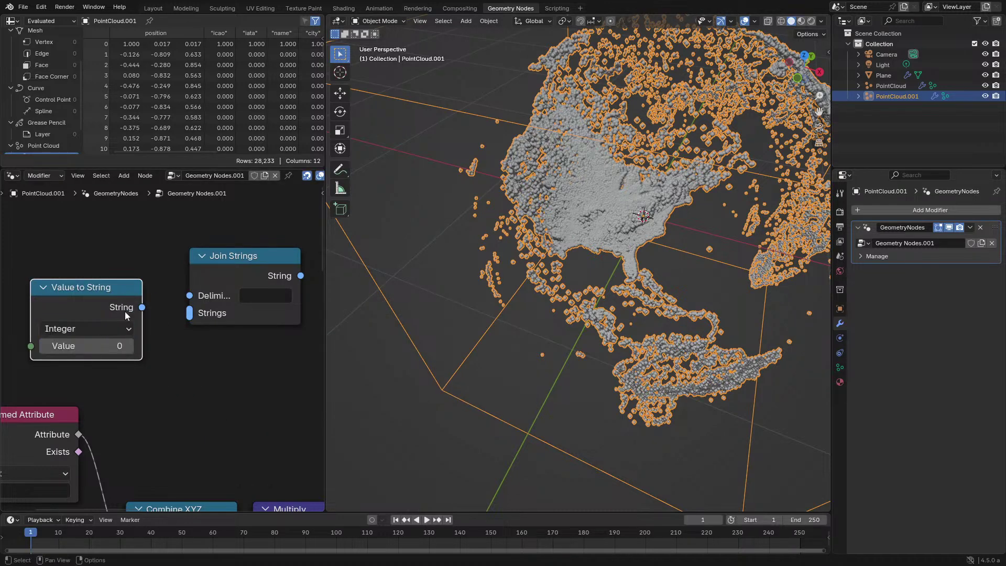
pyautogui.moveTo(143, 310)
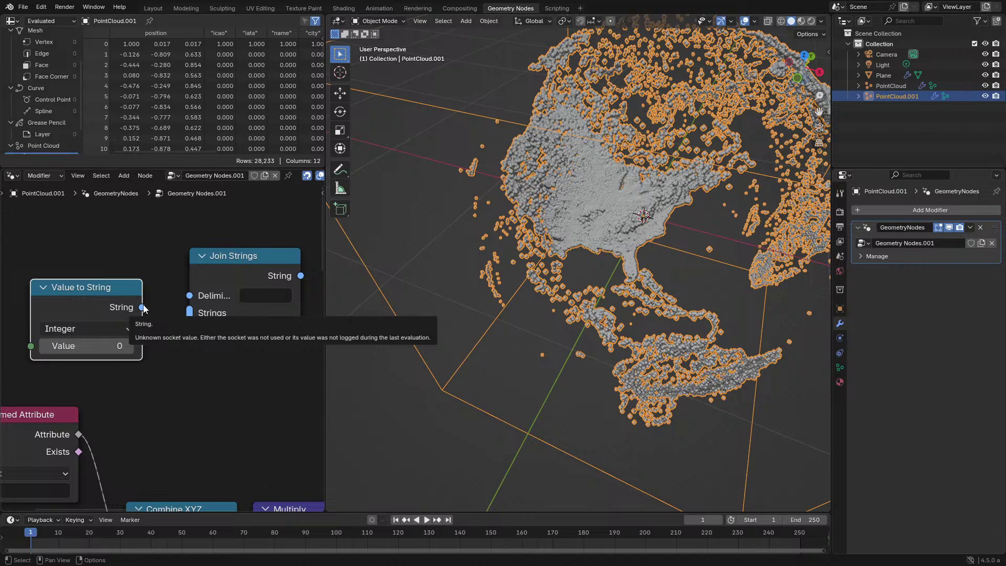
pyautogui.moveTo(142, 308); pyautogui.dragTo(189, 312)
pyautogui.moveTo(86, 346); pyautogui.dragTo(157, 342)
# Delete both string nodes and place the Import CSV node above Set Position
pyautogui.scroll(-2, 157, 341)
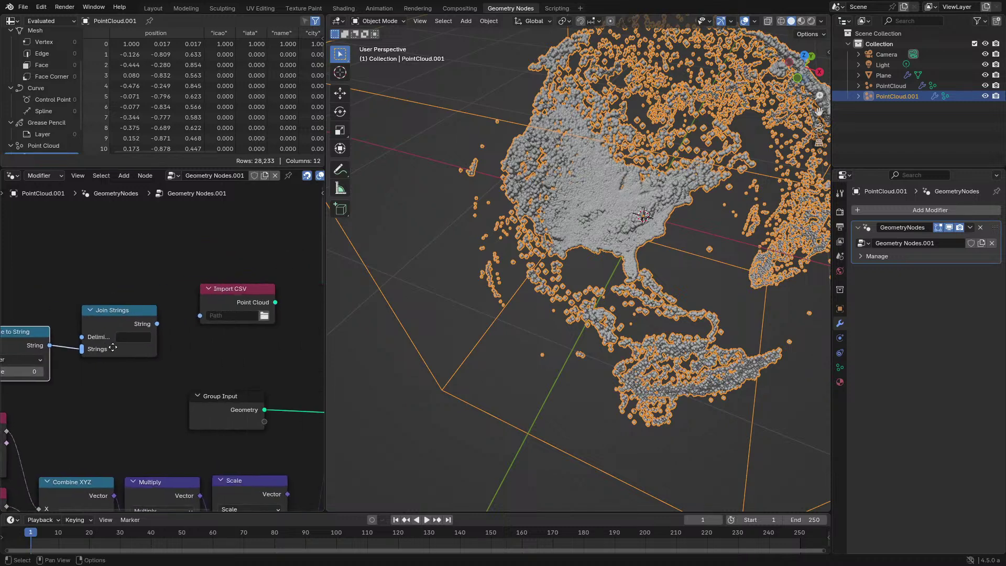
pyautogui.scroll(-1, 163, 344)
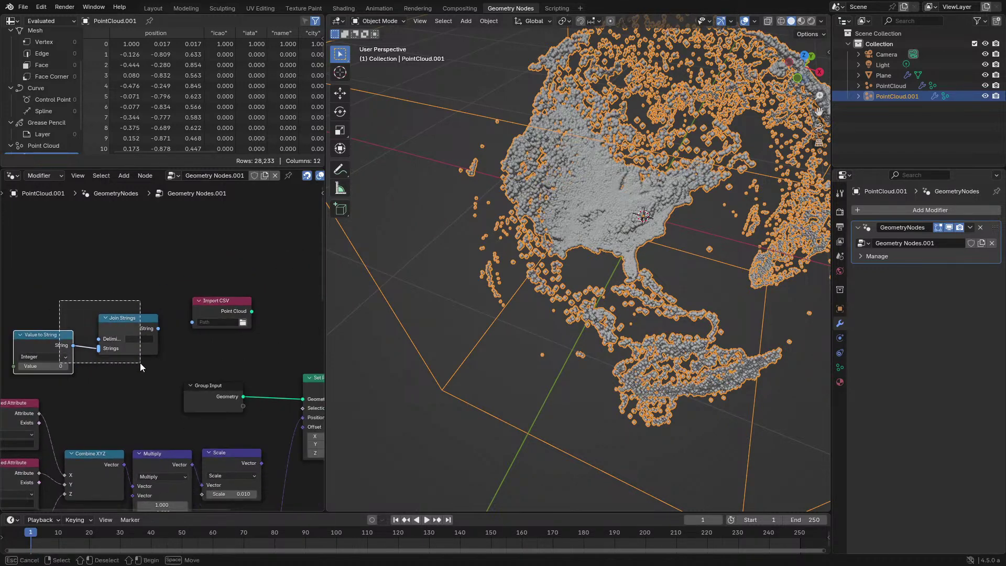
pyautogui.press('x')
pyautogui.moveTo(176, 351); pyautogui.dragTo(57, 332, button='middle')
pyautogui.moveTo(105, 286); pyautogui.dragTo(218, 316)
pyautogui.moveTo(203, 363); pyautogui.dragTo(184, 354, button='middle')
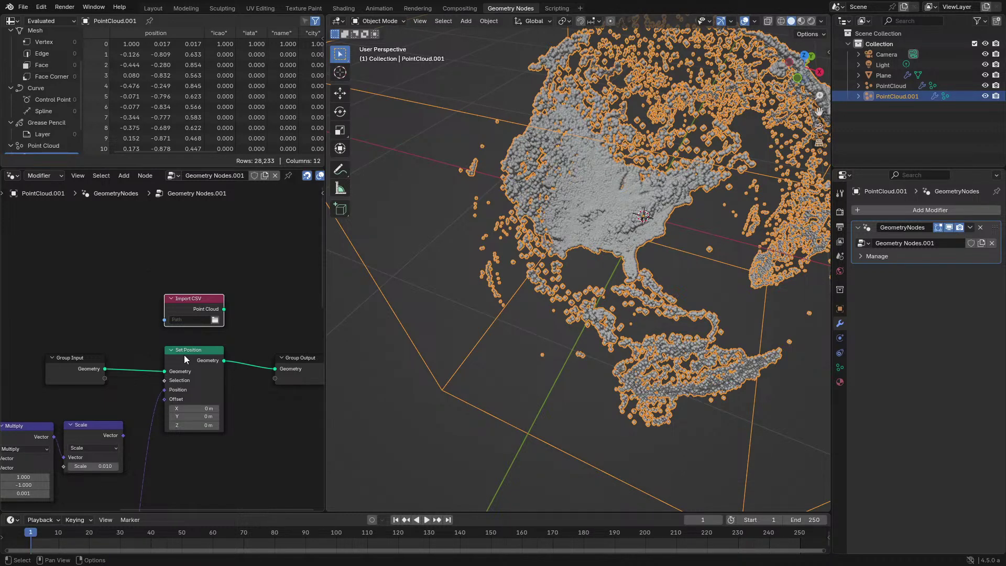
# Check the spreadsheet full-window, then delete the Import CSV node
pyautogui.hotkey('ctrl', 'space')
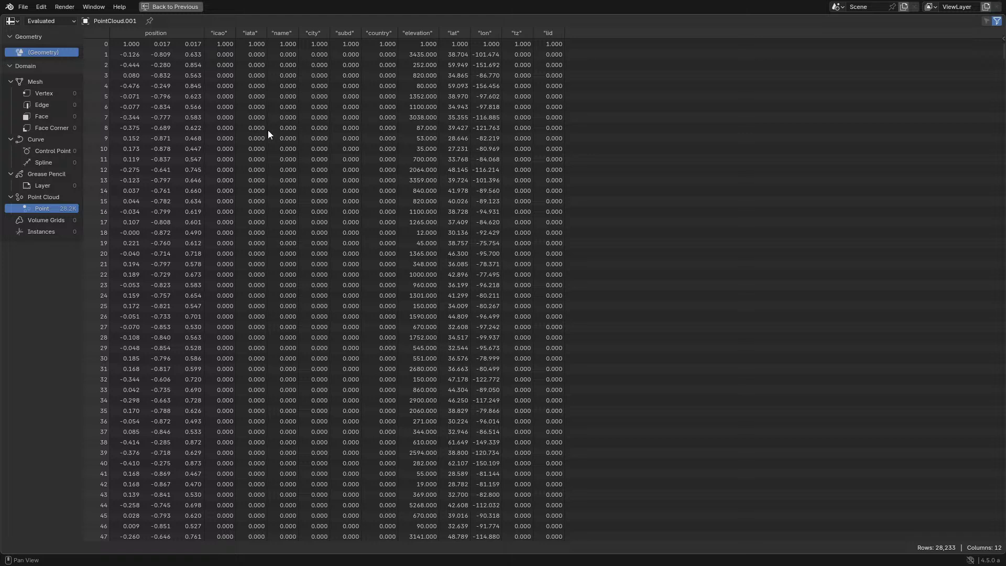
pyautogui.hotkey('ctrl', 'space')
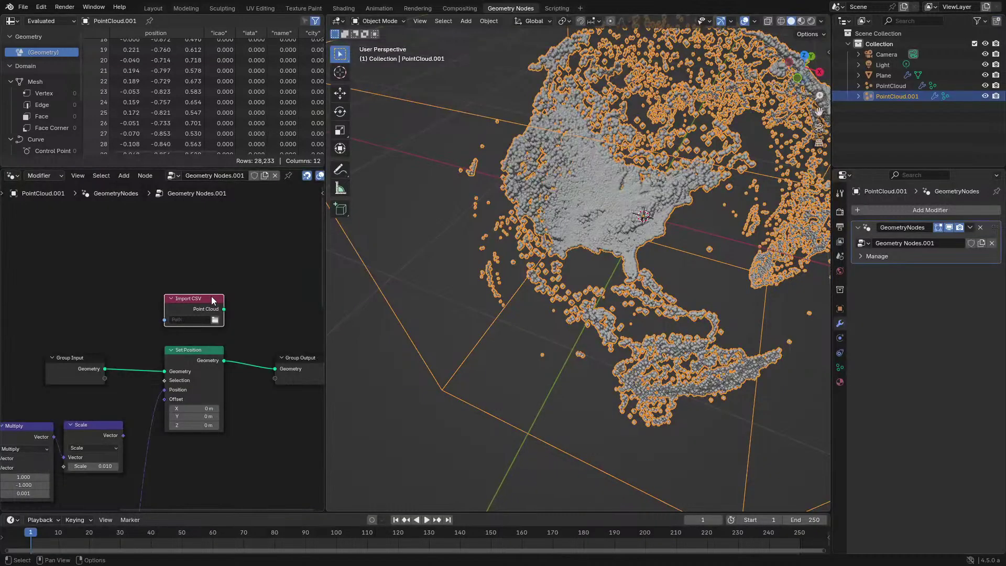
pyautogui.press('Delete')
pyautogui.moveTo(212, 300); pyautogui.dragTo(199, 228, button='middle')
pyautogui.scroll(-4, 602, 278)
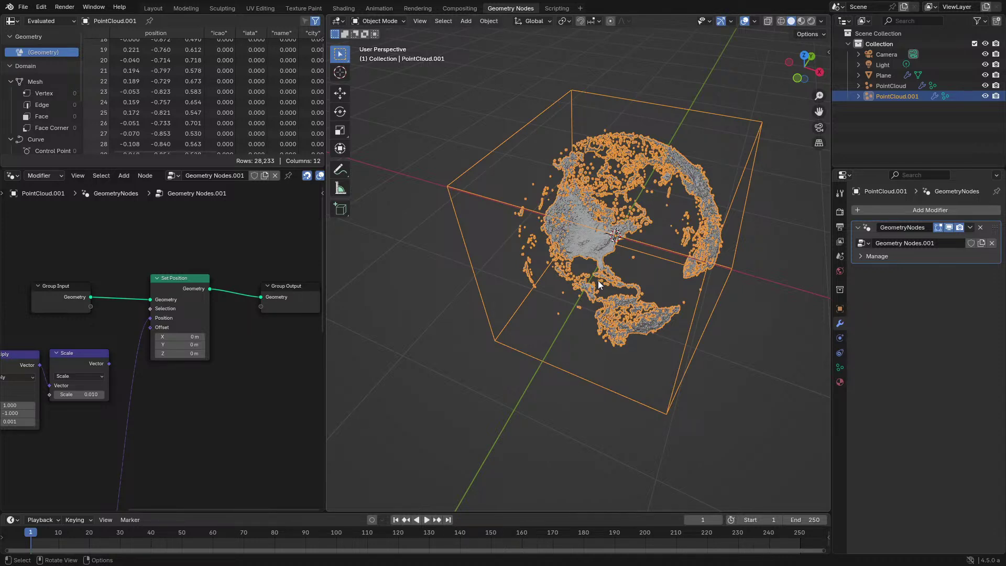
pyautogui.scroll(8, 527, 292)
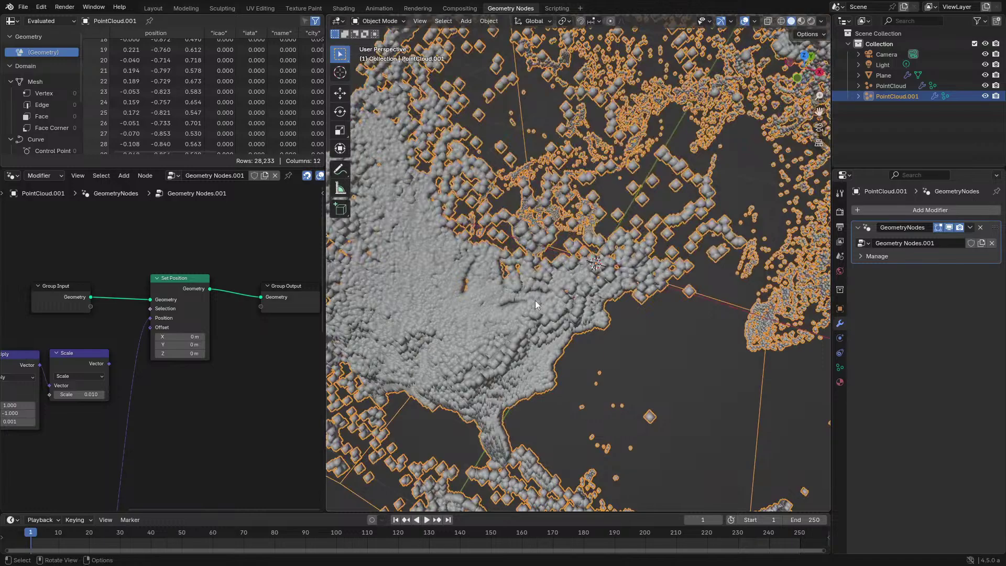
pyautogui.scroll(-8, 536, 300)
# Orbit and zoom around the airport point-cloud globe from several sides, including North America
pyautogui.moveTo(525, 269); pyautogui.dragTo(611, 323, button='middle')
pyautogui.scroll(6, 547, 300)
pyautogui.scroll(-6, 567, 295)
pyautogui.scroll(3, 611, 323)
pyautogui.scroll(-6, 538, 309)
pyautogui.moveTo(539, 309); pyautogui.dragTo(495, 340, button='middle')
pyautogui.scroll(3, 552, 316)
pyautogui.scroll(3, 604, 360)
pyautogui.moveTo(605, 360); pyautogui.dragTo(612, 304, button='middle')
pyautogui.scroll(-4, 502, 327)
pyautogui.scroll(5, 613, 304)
pyautogui.scroll(-5, 477, 342)
pyautogui.moveTo(514, 312); pyautogui.dragTo(524, 293, button='middle')
pyautogui.scroll(-3, 168, 403)
pyautogui.moveTo(169, 403); pyautogui.dragTo(254, 342, button='middle')
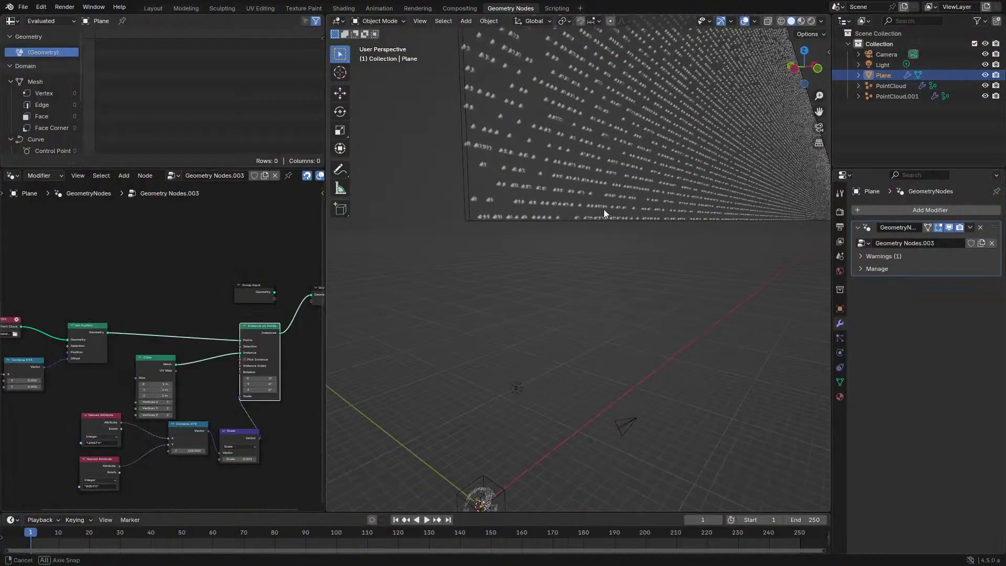
# Select the point-cloud wall and list its Point domain in the spreadsheet
pyautogui.moveTo(604, 207); pyautogui.dragTo(630, 284, button='middle')
pyautogui.scroll(1, 631, 284)
pyautogui.scroll(-5, 42, 108)
pyautogui.click(43, 121)
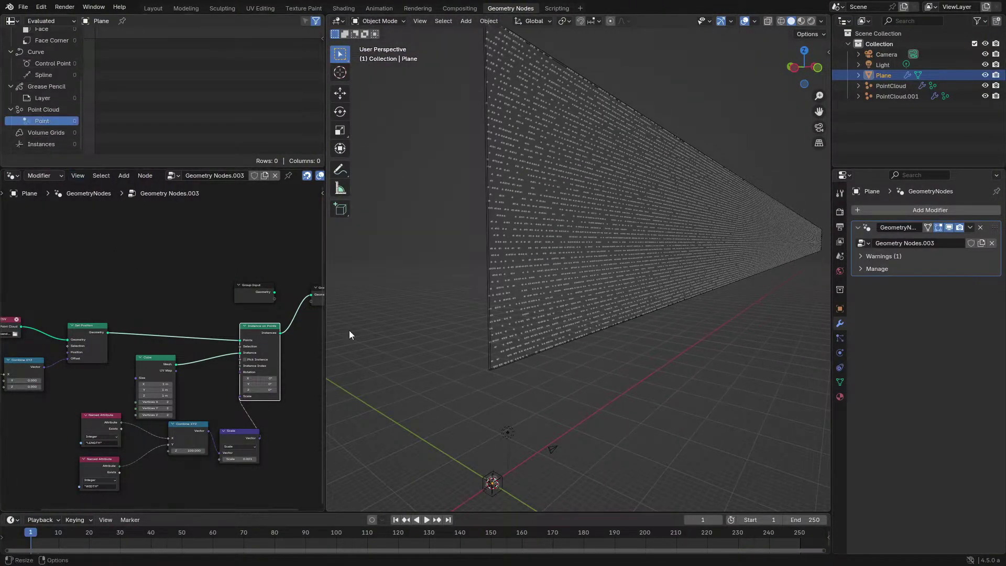
pyautogui.click(661, 256)
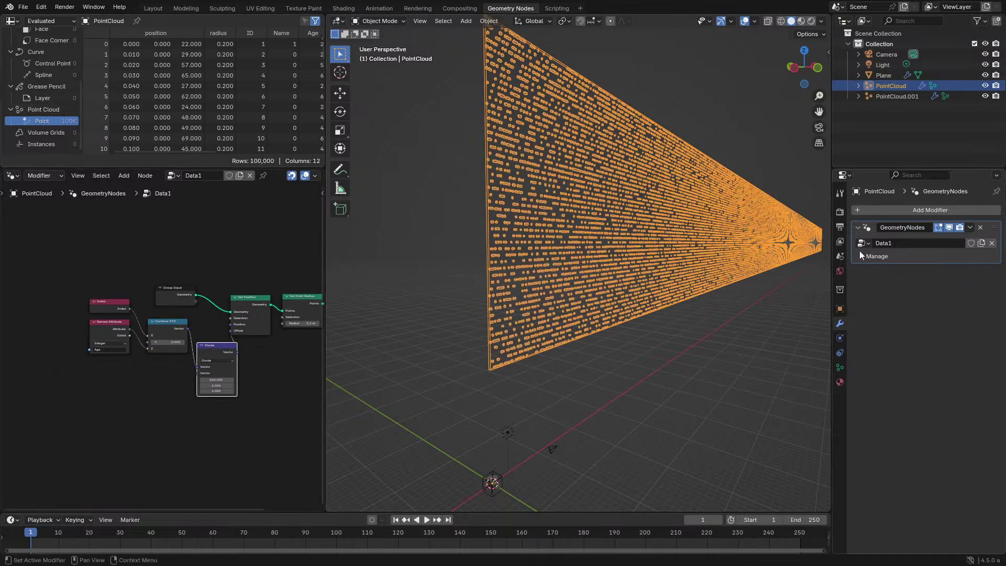
pyautogui.moveTo(661, 255); pyautogui.dragTo(683, 338, button='middle')
pyautogui.click(684, 338)
pyautogui.moveTo(475, 288); pyautogui.dragTo(658, 272, button='middle')
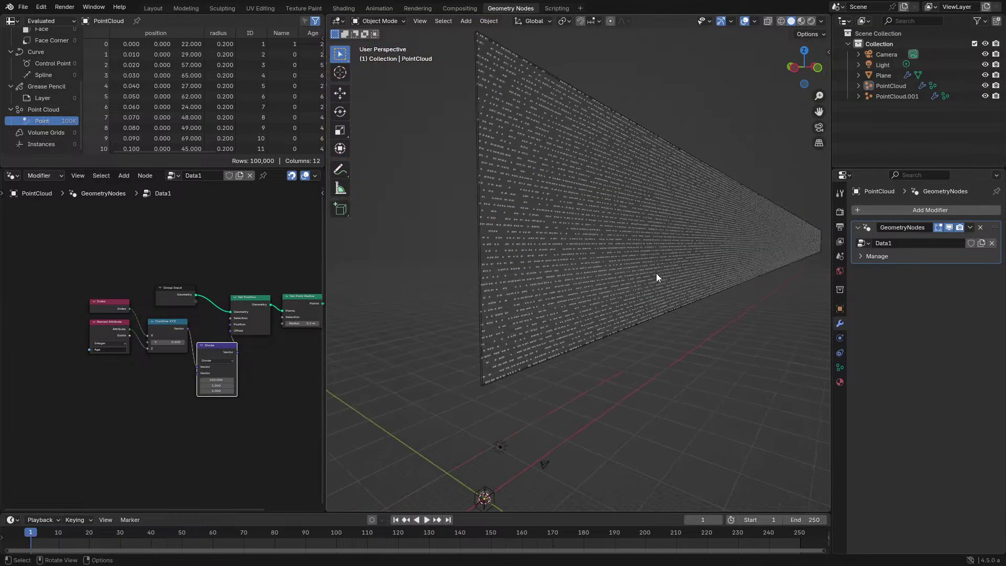
pyautogui.keyDown('ctrl'); pyautogui.hscroll(5, 209, 68); pyautogui.keyUp('ctrl')
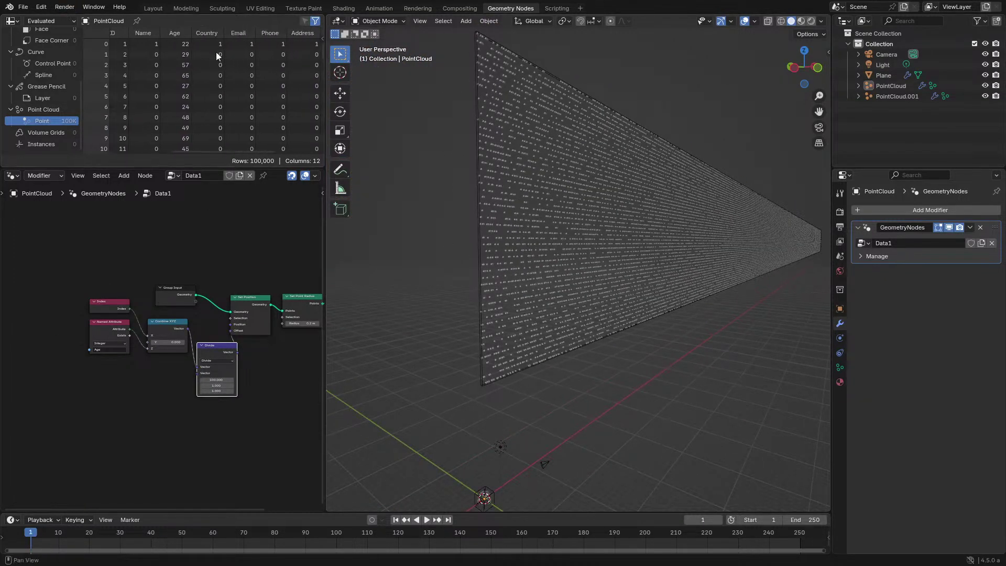
pyautogui.moveTo(220, 54); pyautogui.dragTo(165, 91, button='middle')
# Review the imported ID and Age columns in the full-window spreadsheet
pyautogui.hotkey('ctrl', 'space')
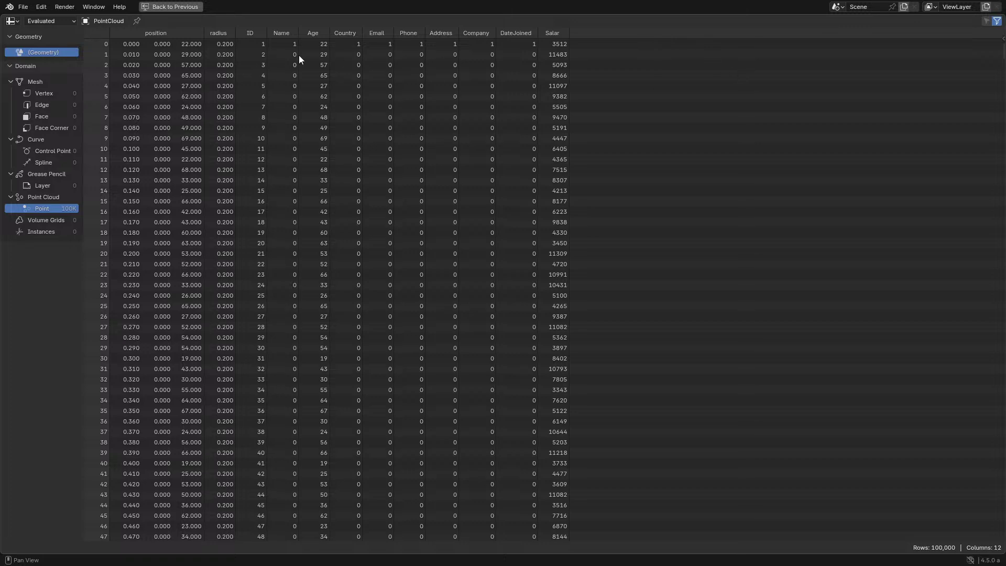
pyautogui.hotkey('ctrl', 'space')
pyautogui.scroll(5, 599, 266)
pyautogui.moveTo(599, 265); pyautogui.dragTo(509, 285, button='middle')
pyautogui.scroll(-5, 509, 285)
pyautogui.moveTo(658, 345); pyautogui.dragTo(483, 309, button='middle')
# Select the point cloud, recheck the spreadsheet, and box-select the Named Attribute and Combine XYZ nodes
pyautogui.click(483, 309)
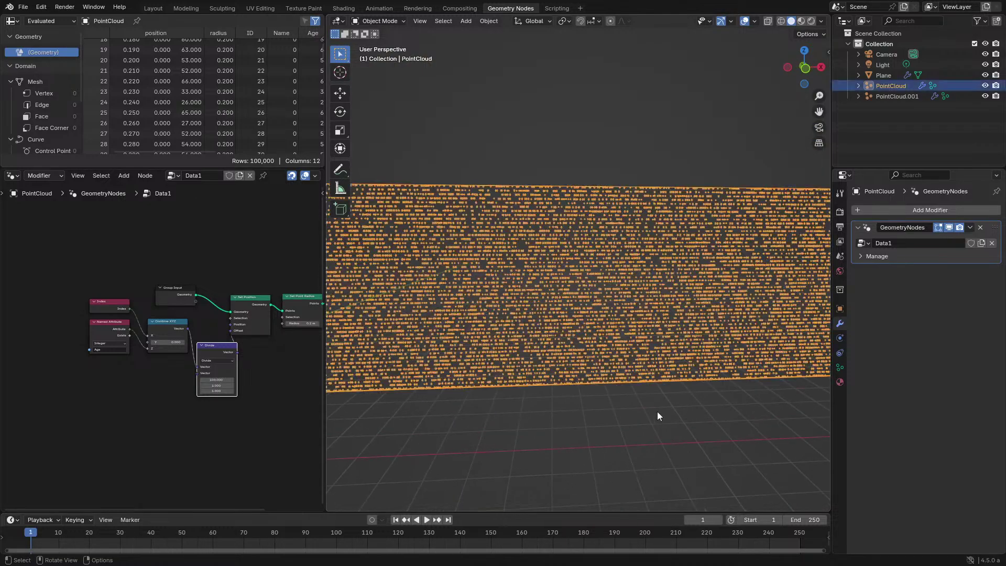
pyautogui.moveTo(662, 413); pyautogui.dragTo(567, 351, button='middle')
pyautogui.scroll(4, 700, 307)
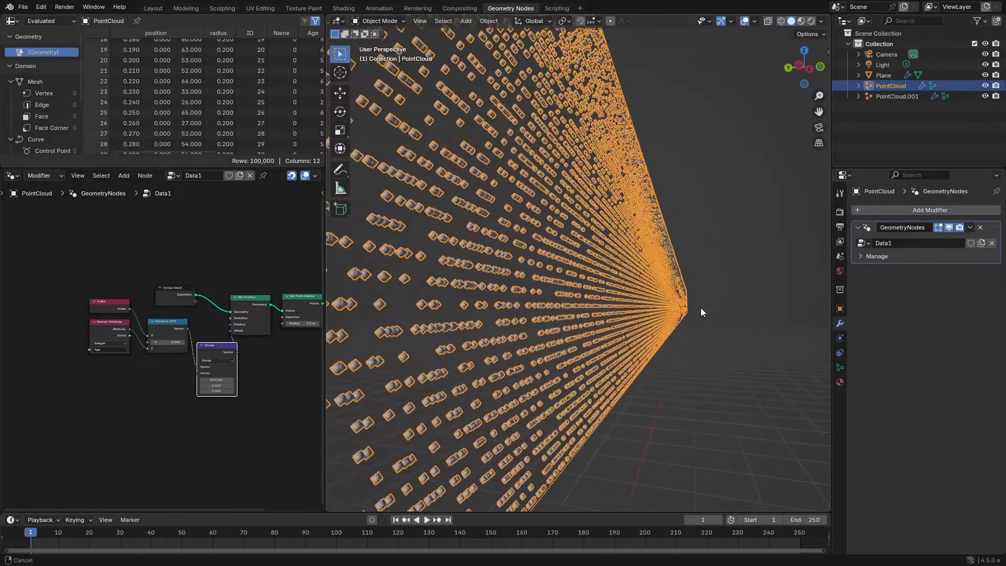
pyautogui.scroll(-4, 263, 103)
pyautogui.scroll(13, 263, 104)
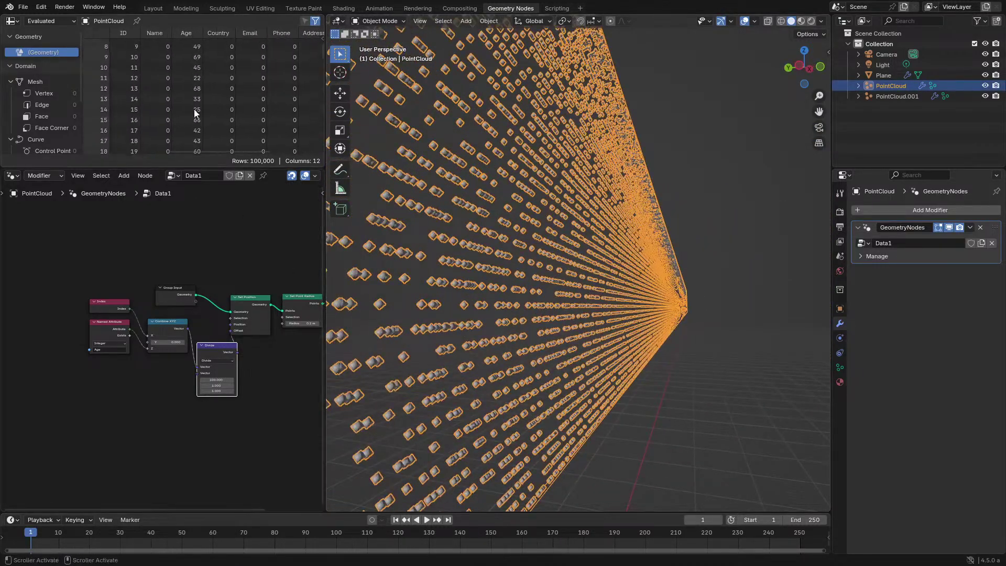
pyautogui.hotkey('ctrl', 'space')
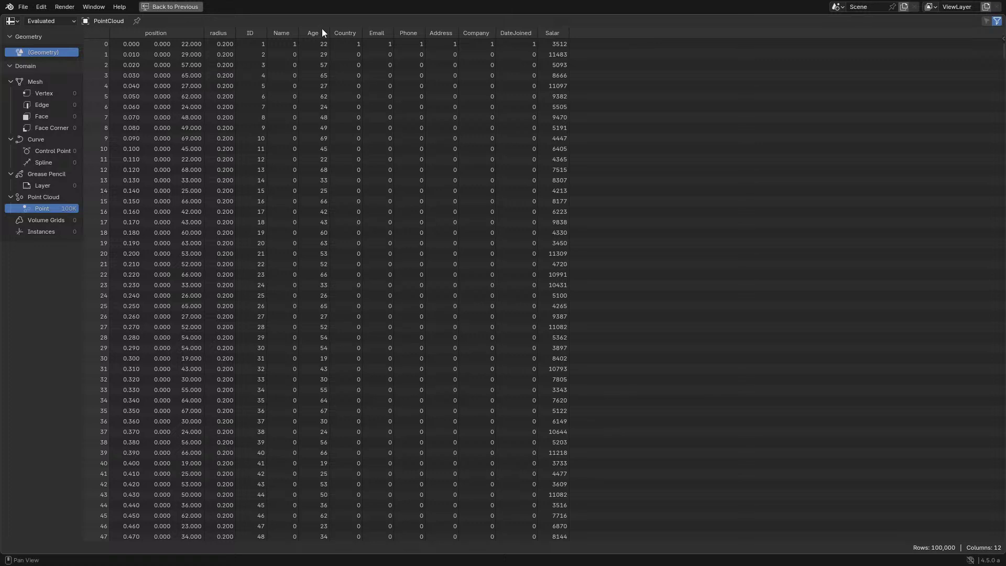
pyautogui.hotkey('ctrl', 'space')
pyautogui.scroll(-2, 295, 363)
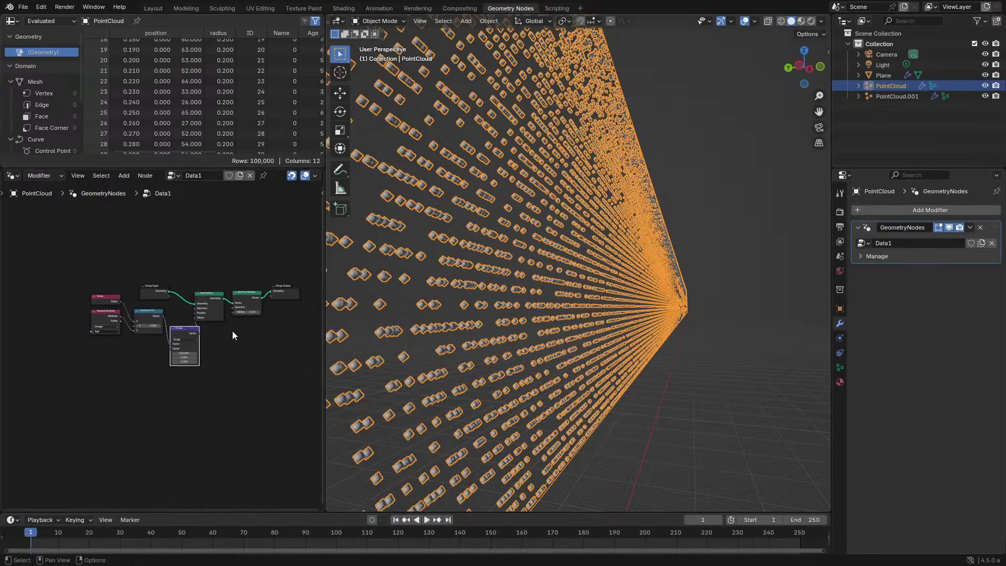
pyautogui.scroll(4, 225, 332)
pyautogui.moveTo(168, 315); pyautogui.dragTo(21, 378)
# Switch the Named Attribute to salary and set the Divide node's first value to 1
pyautogui.press('g')
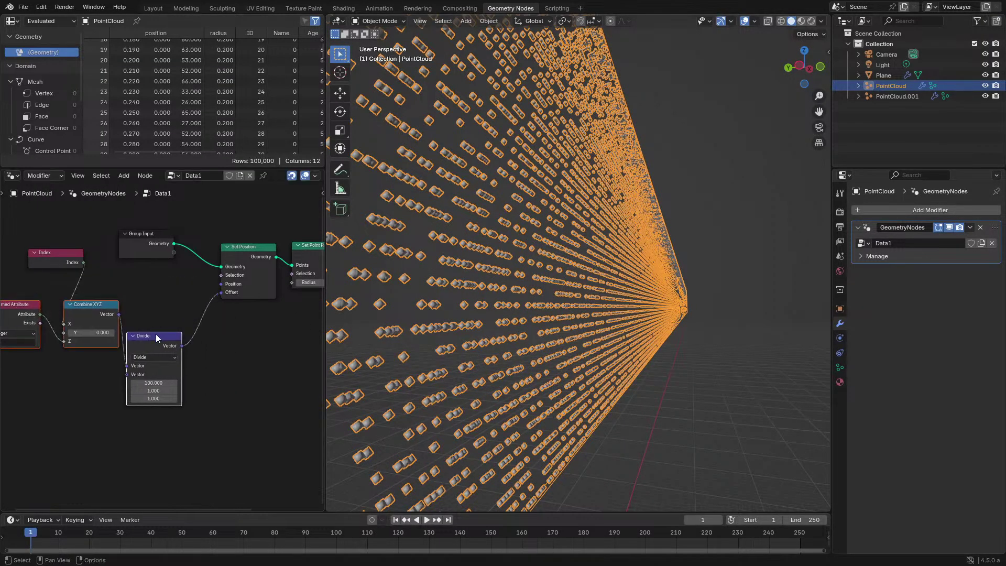
pyautogui.press('Escape')
pyautogui.click(55, 318)
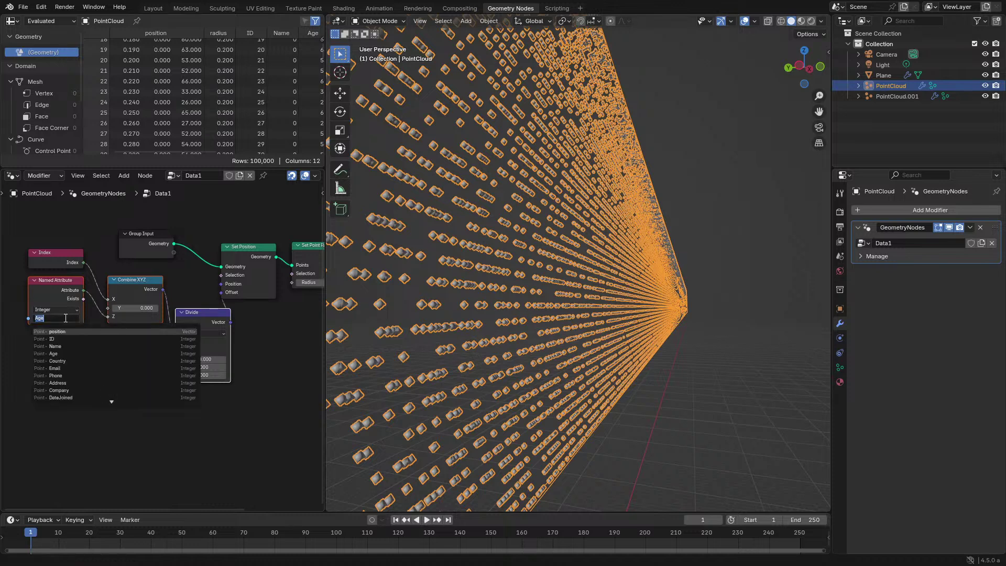
pyautogui.click(79, 390)
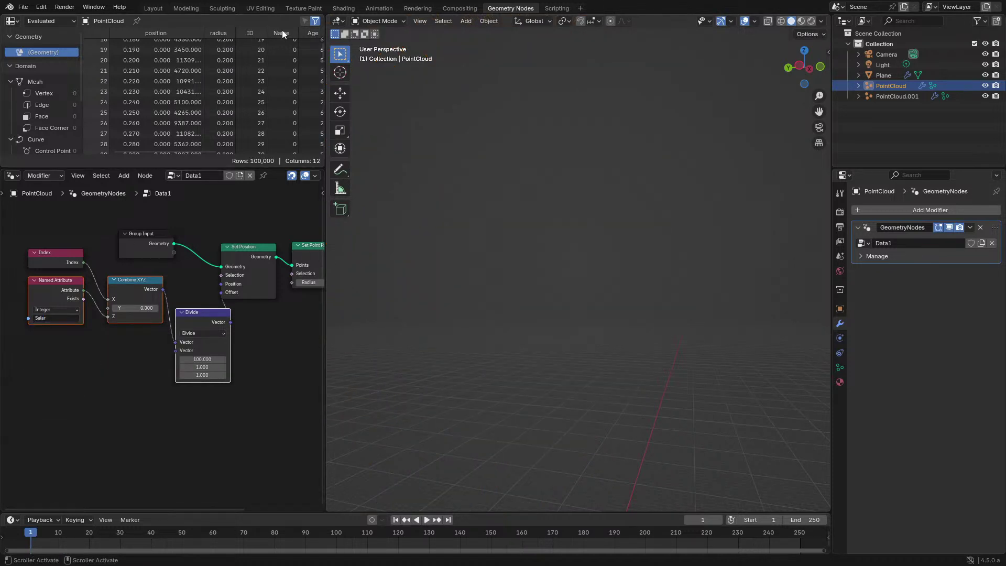
pyautogui.scroll(2, 168, 356)
pyautogui.click(220, 365)
pyautogui.write('1')
pyautogui.press('Return')
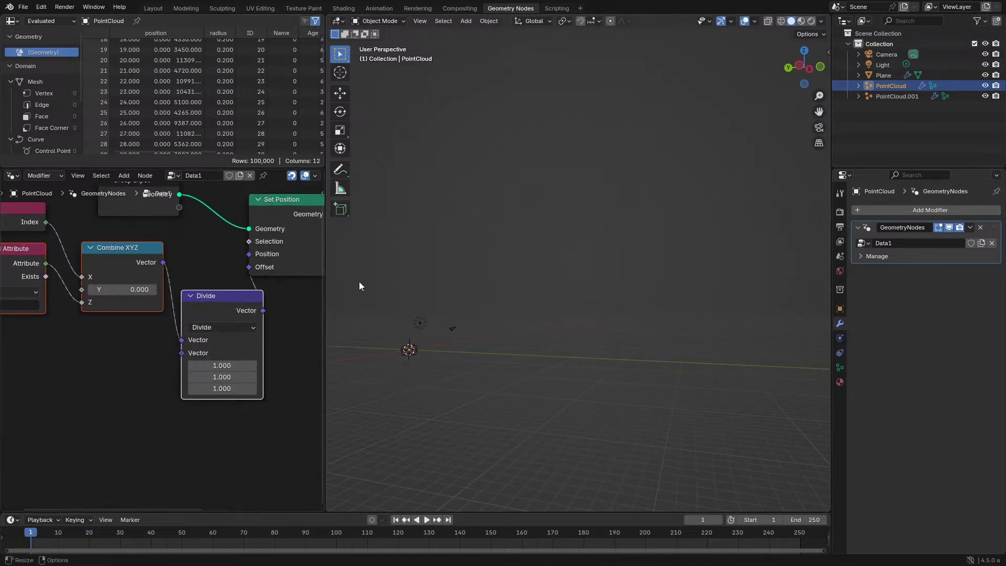
# Inspect the resulting points in the 3D view and the full-window spreadsheet
pyautogui.keyDown('ctrl'); pyautogui.hscroll(5, 181, 87); pyautogui.keyUp('ctrl')
pyautogui.scroll(9, 181, 86)
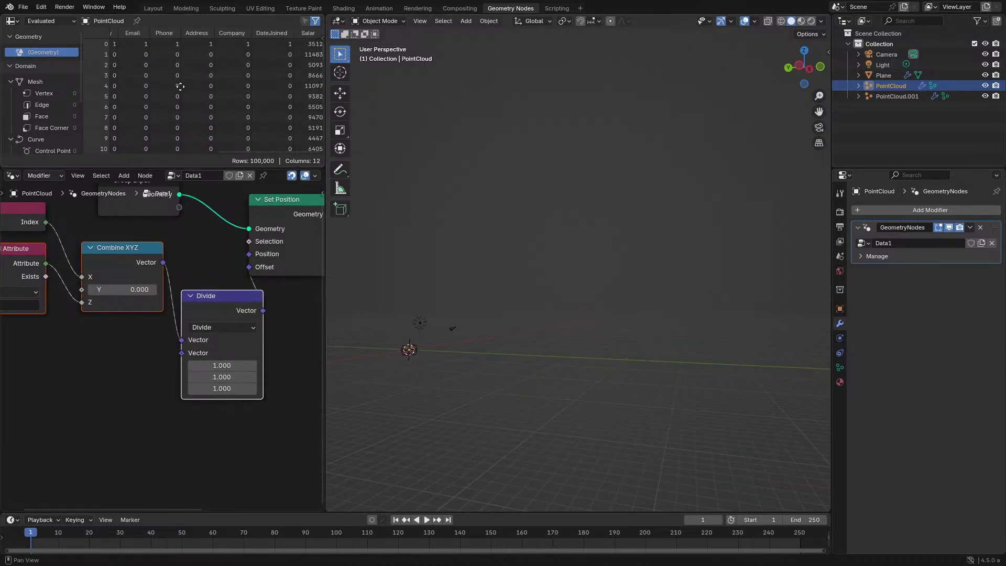
pyautogui.moveTo(157, 280); pyautogui.dragTo(183, 306, button='middle')
pyautogui.moveTo(398, 345); pyautogui.dragTo(420, 323, button='middle')
pyautogui.moveTo(535, 244); pyautogui.dragTo(526, 251, button='middle')
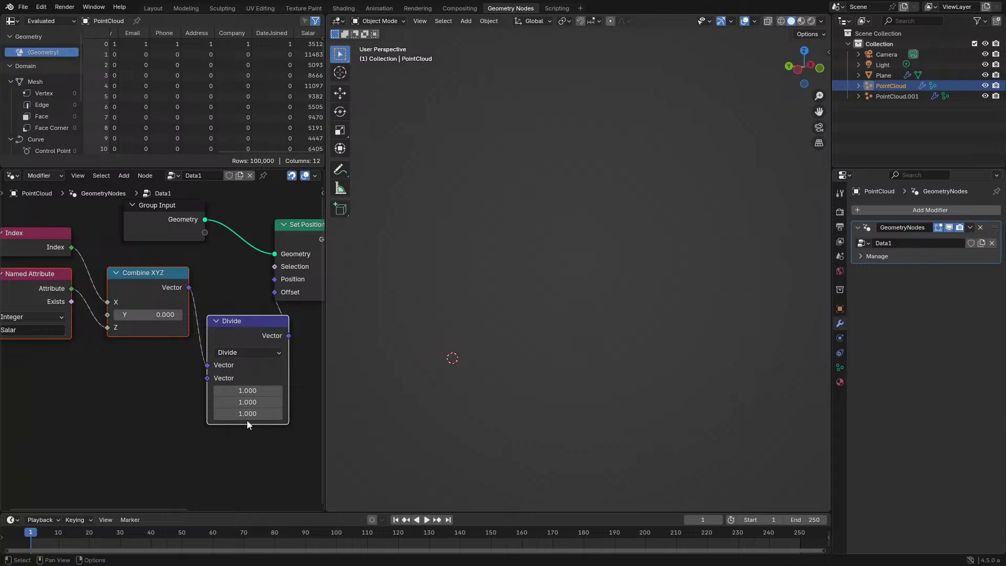
pyautogui.scroll(-2, 251, 391)
pyautogui.scroll(2, 281, 115)
pyautogui.scroll(1, 168, 277)
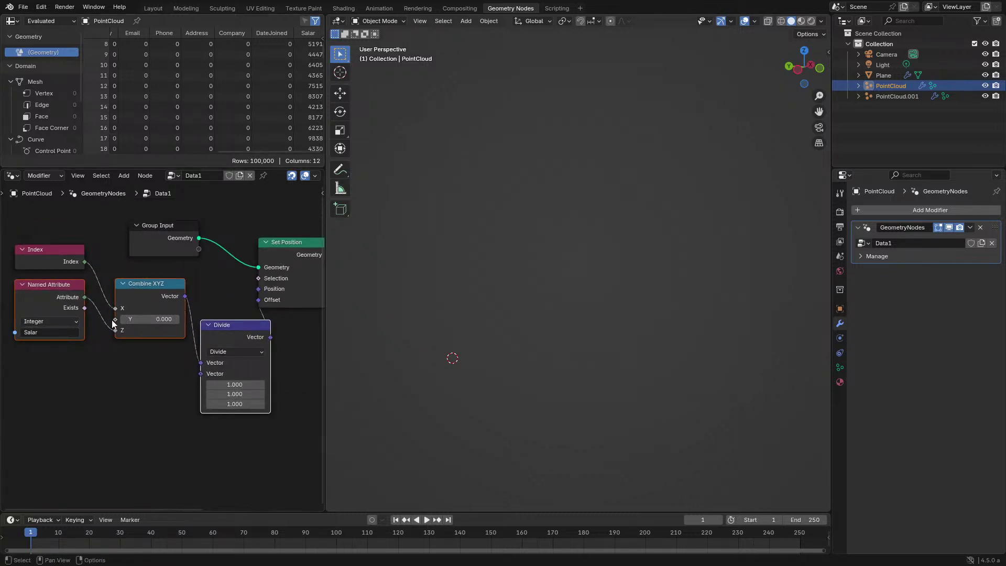
pyautogui.hotkey('ctrl', 'space')
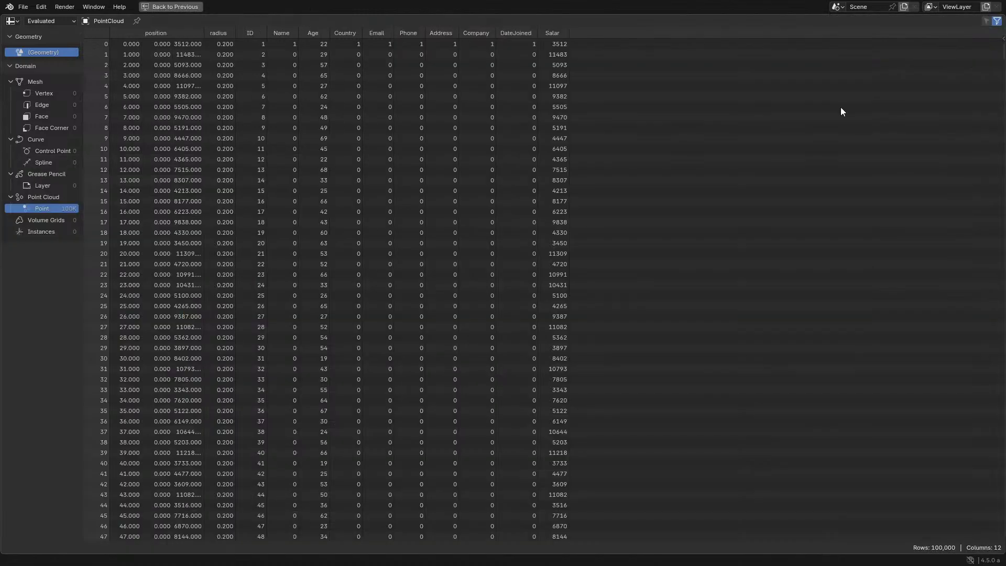
pyautogui.hotkey('ctrl', 'space')
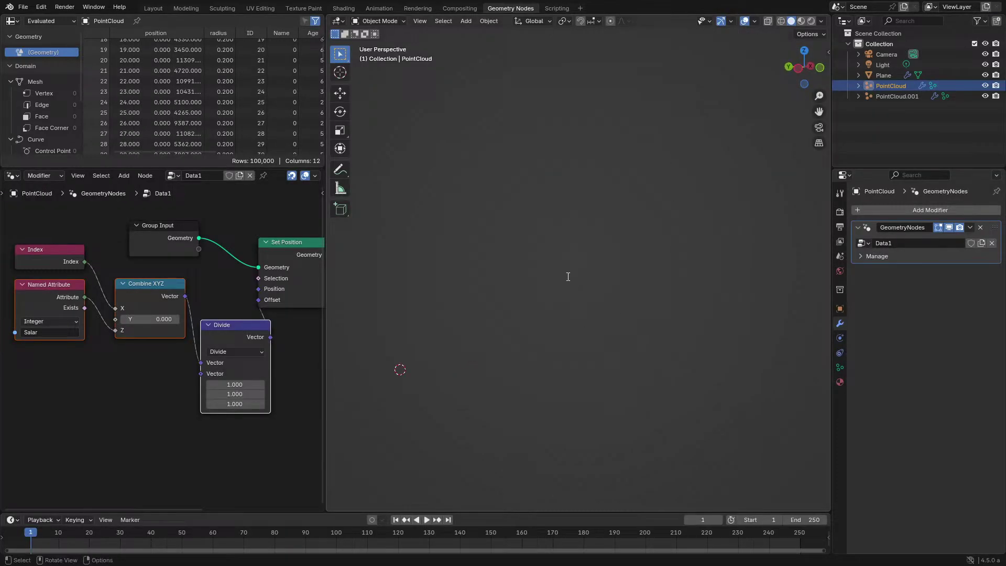
# Toggle Local View on and off, then cut the Divide-to-Offset link
pyautogui.press('F3')
pyautogui.write('local')
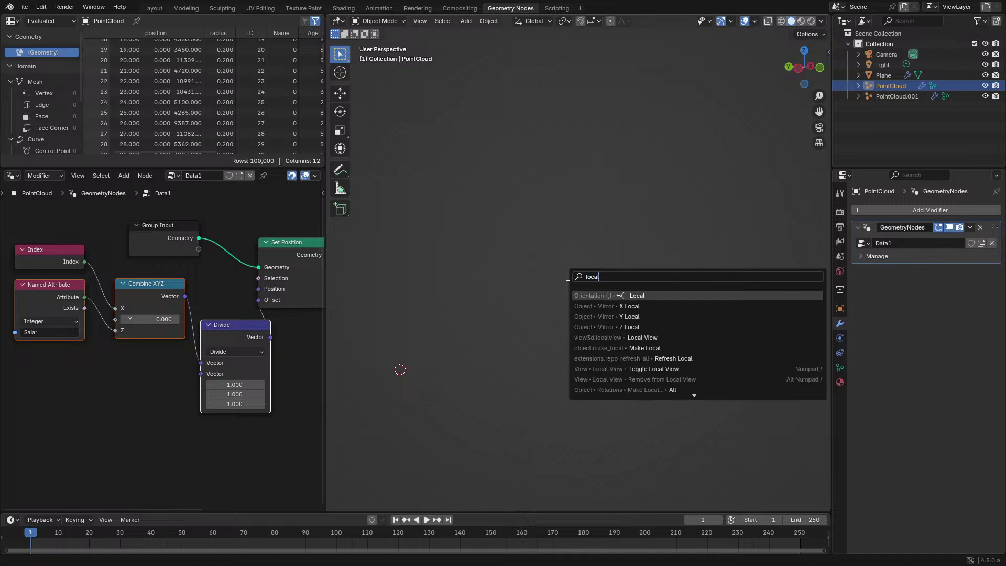
pyautogui.press('Down')
pyautogui.press('Down')
pyautogui.press('Down')
pyautogui.press('Down')
pyautogui.press('Return')
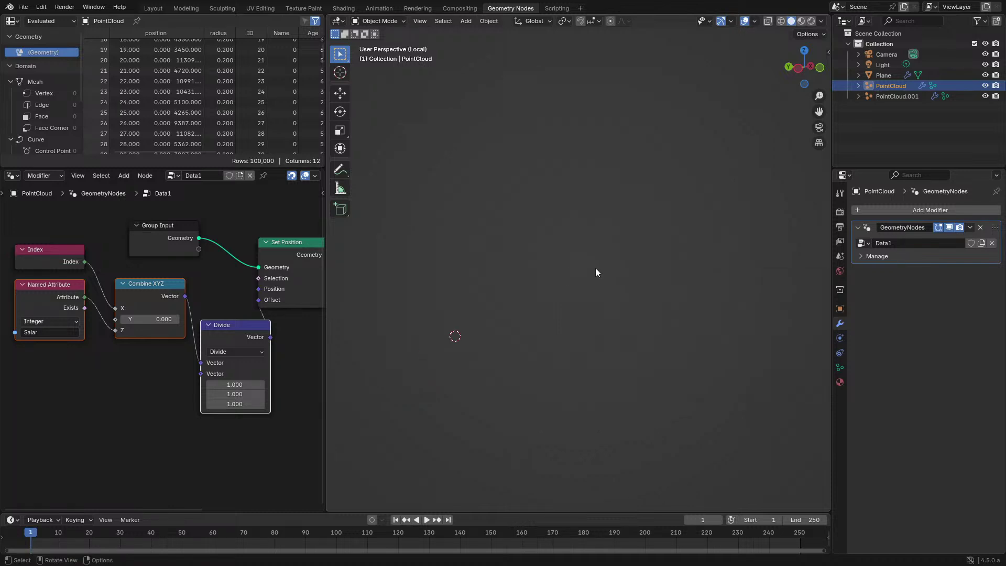
pyautogui.press('F3')
pyautogui.press('Return')
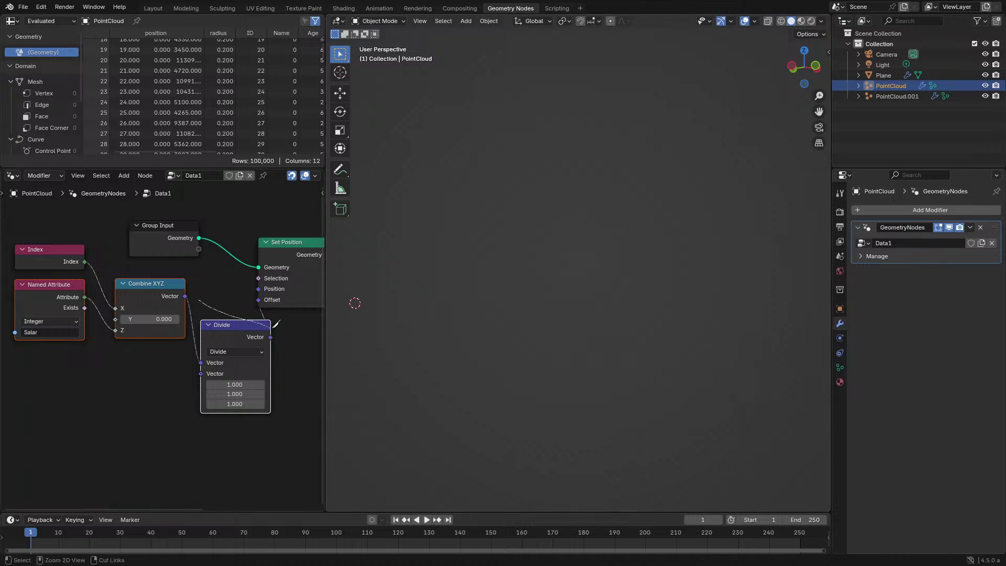
pyautogui.keyDown('ctrl'); pyautogui.moveTo(276, 325); pyautogui.dragTo(276, 326, button='right'); pyautogui.keyUp('ctrl')
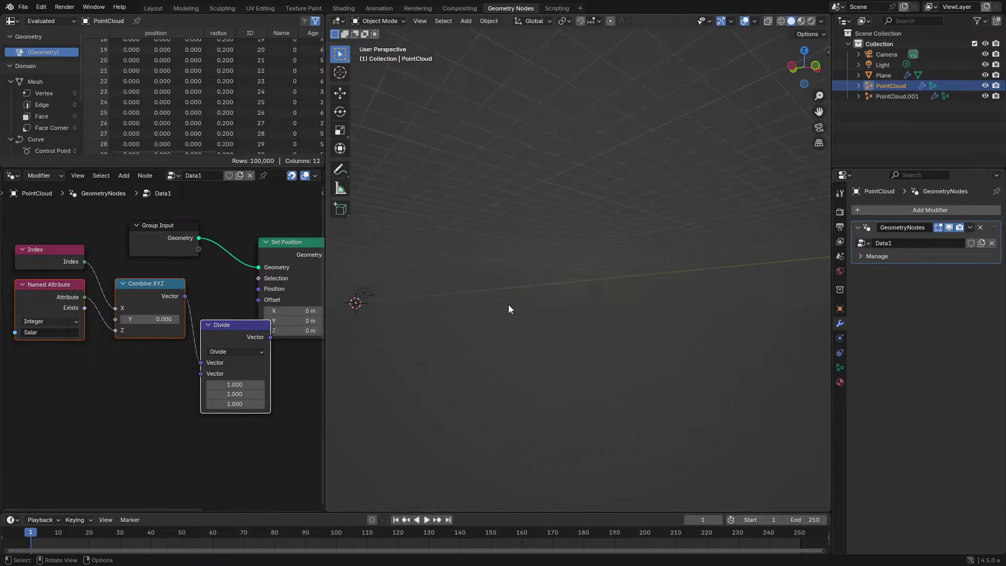
# Frame the points, move Divide below Combine XYZ, and keep its third value at 1.000
pyautogui.press('KP_Decimal')
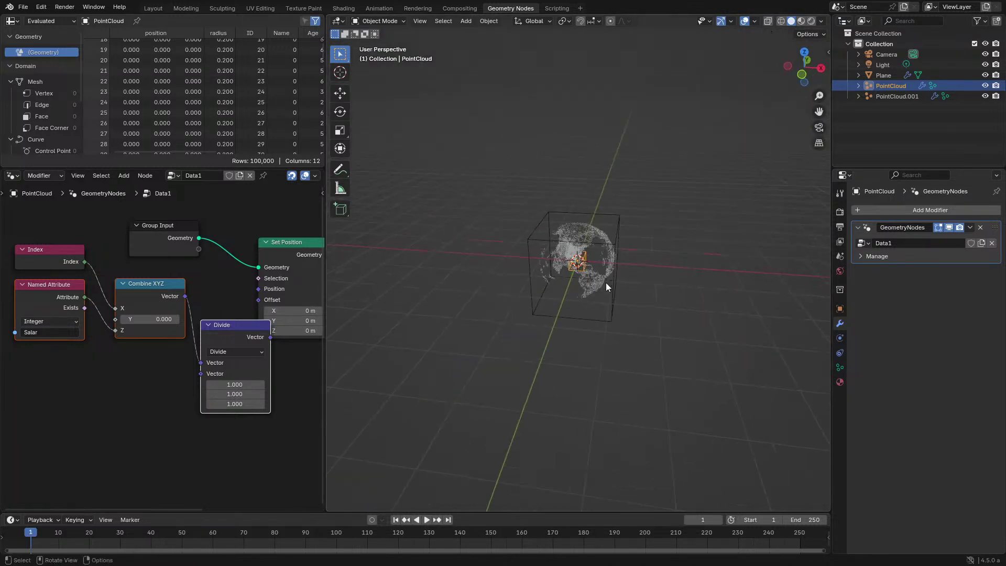
pyautogui.scroll(8, 517, 278)
pyautogui.scroll(-5, 442, 306)
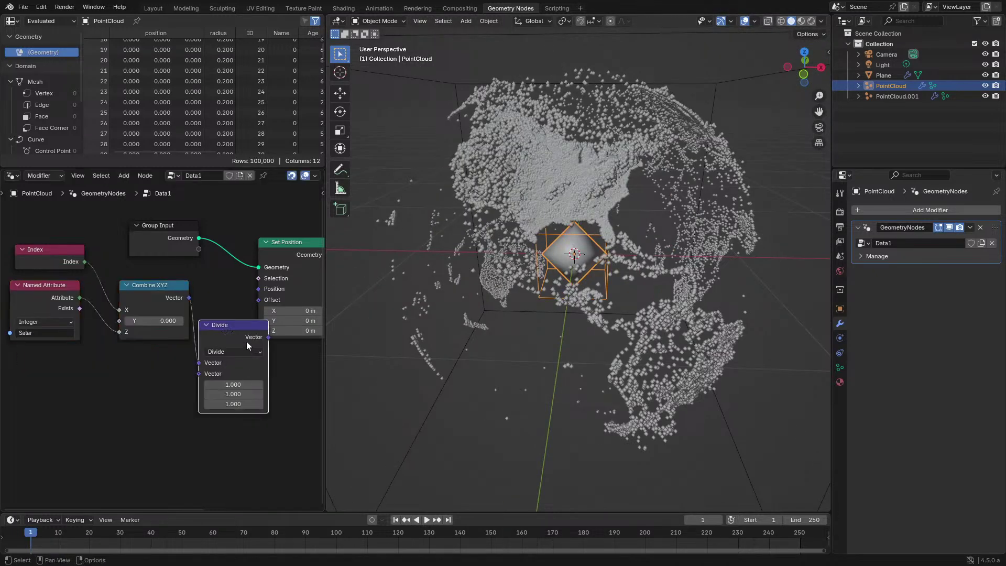
pyautogui.moveTo(247, 341); pyautogui.dragTo(200, 389)
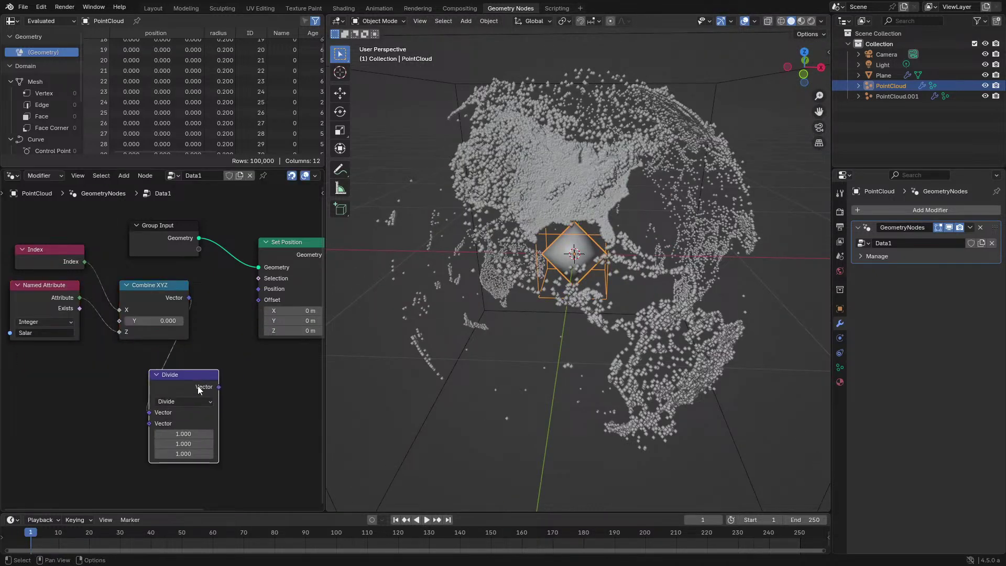
pyautogui.click(185, 454)
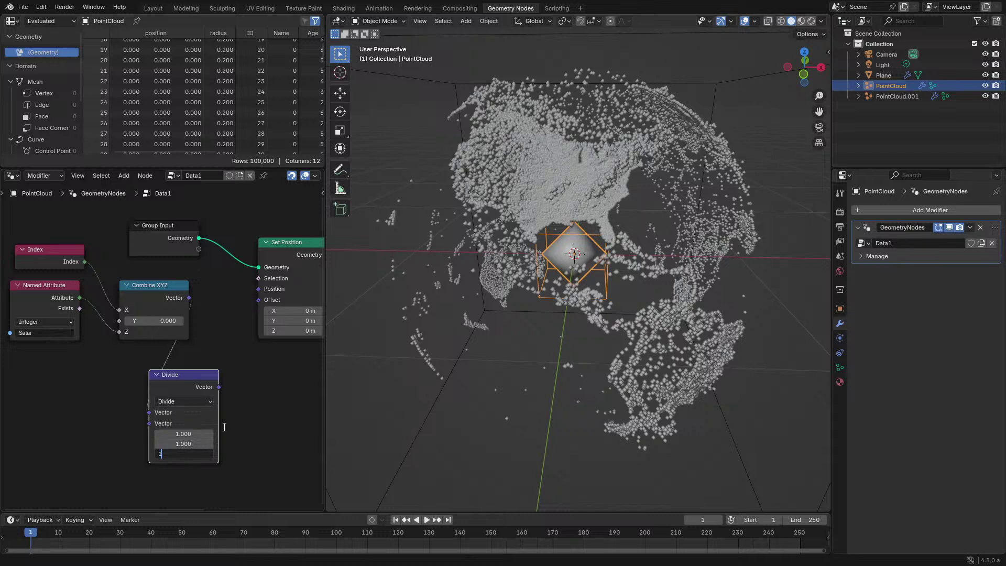
pyautogui.press('Return')
# Duplicate the Divide node and change the copy's operation to Scale
pyautogui.hotkey('shift', 'd')
pyautogui.click(77, 402)
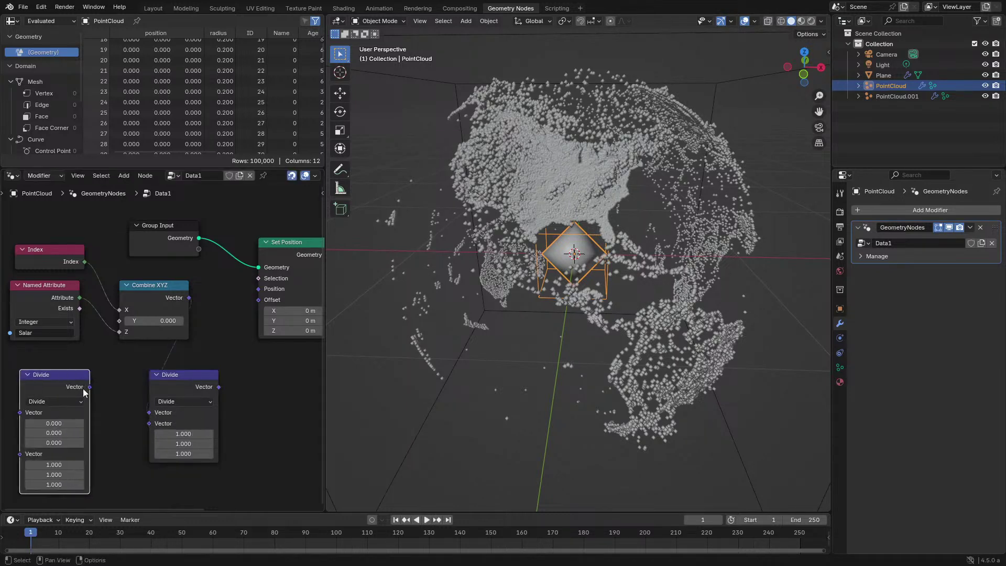
pyautogui.click(77, 402)
pyautogui.click(77, 402)
pyautogui.click(77, 402)
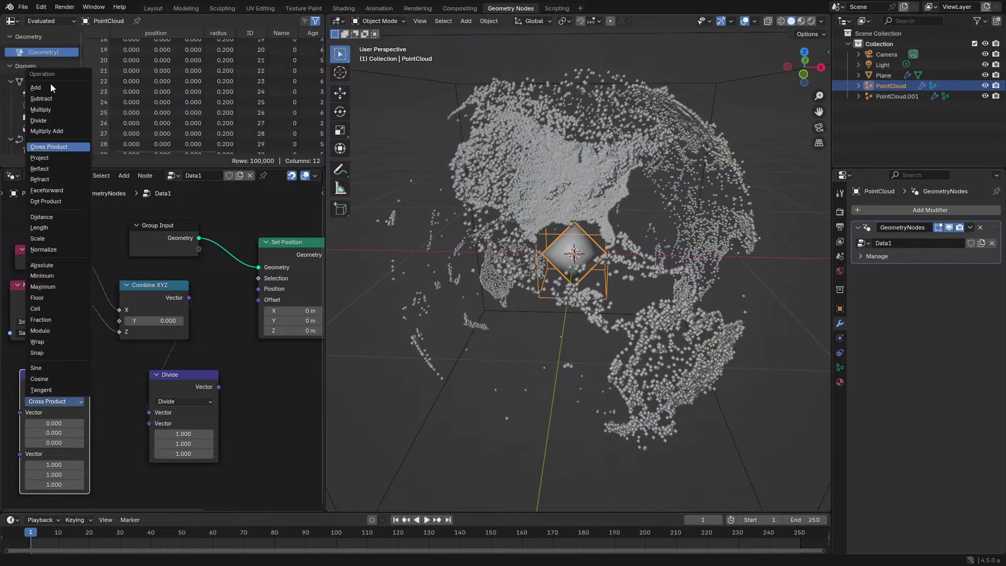
pyautogui.click(49, 147)
pyautogui.click(39, 238)
pyautogui.click(67, 402)
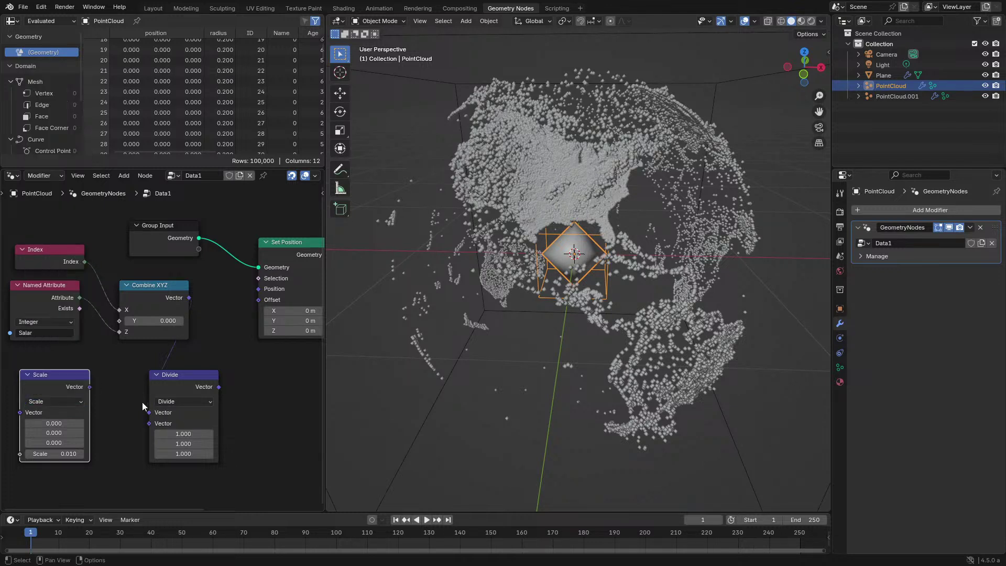
pyautogui.moveTo(175, 321); pyautogui.dragTo(196, 306, button='middle')
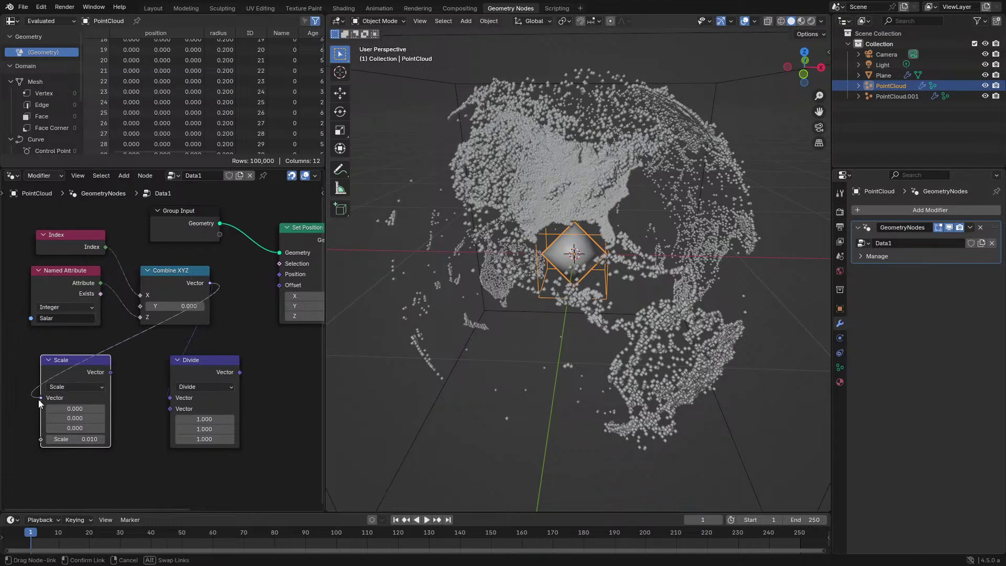
# Link Combine XYZ→Scale→Divide→Set Position with Scale 0.001, then orbit the flat point wall
pyautogui.moveTo(39, 399); pyautogui.dragTo(41, 399)
pyautogui.moveTo(239, 372); pyautogui.dragTo(279, 274)
pyautogui.moveTo(209, 378); pyautogui.dragTo(218, 348)
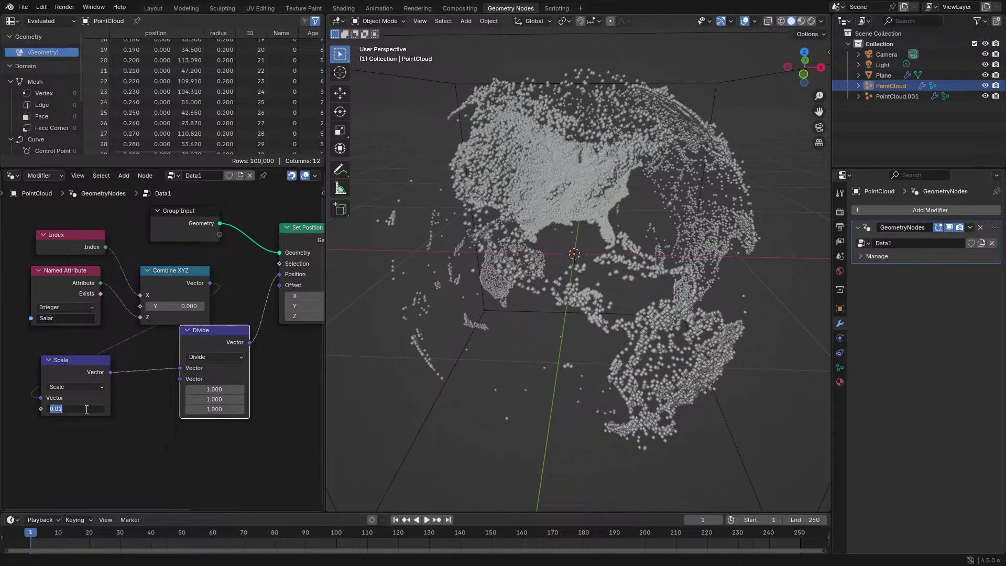
pyautogui.press('BackSpace')
pyautogui.write('01')
pyautogui.press('Return')
pyautogui.moveTo(514, 165); pyautogui.dragTo(621, 367, button='middle')
pyautogui.moveTo(280, 372); pyautogui.dragTo(310, 326, button='middle')
pyautogui.scroll(-10, 472, 338)
# Switch the Named Attribute node from Salar to the Age attribute
pyautogui.scroll(1, 124, 280)
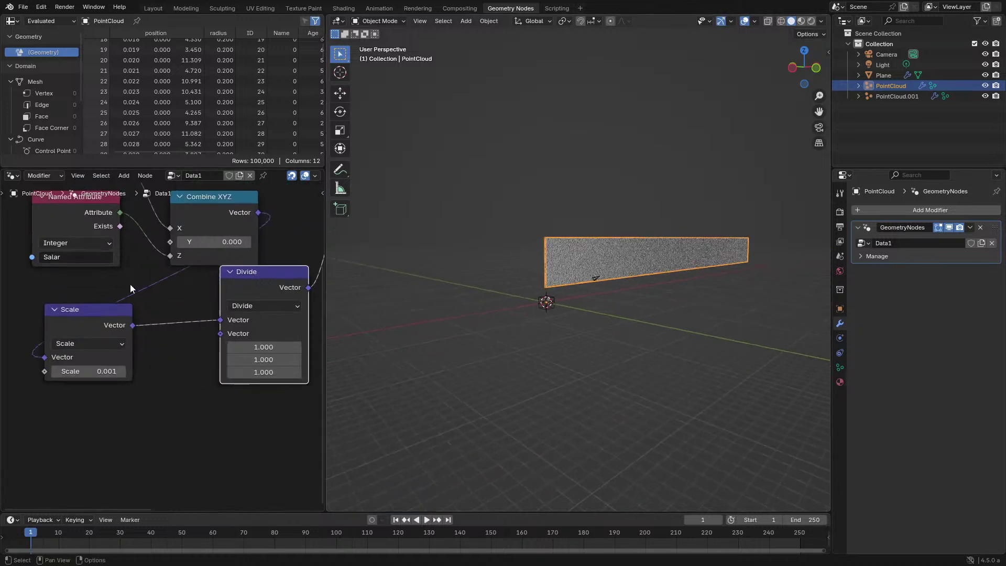
pyautogui.click(89, 260)
pyautogui.click(89, 325)
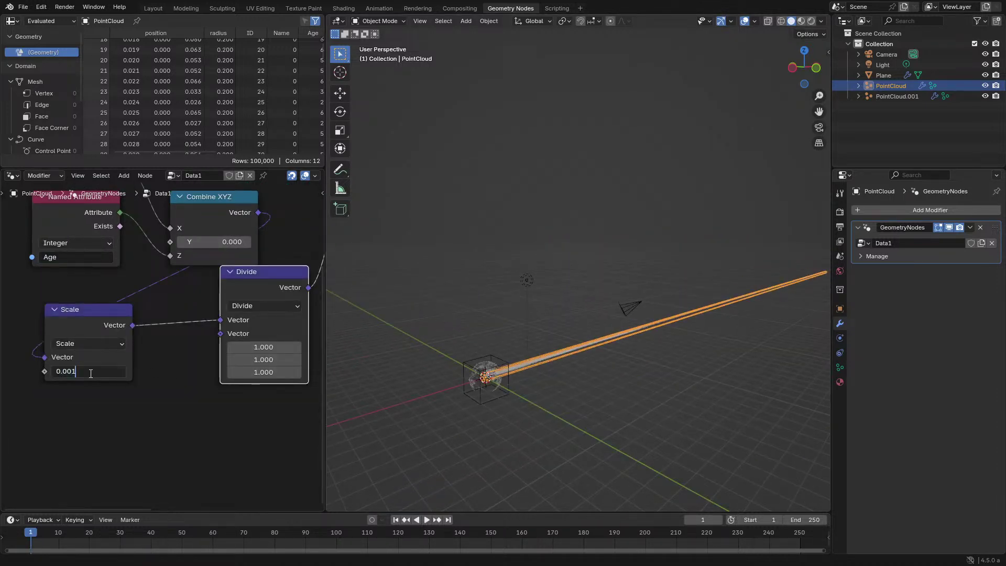
# Raise the vector Scale factor from 0.001 to 0.01, then to 0.1
pyautogui.press('Return')
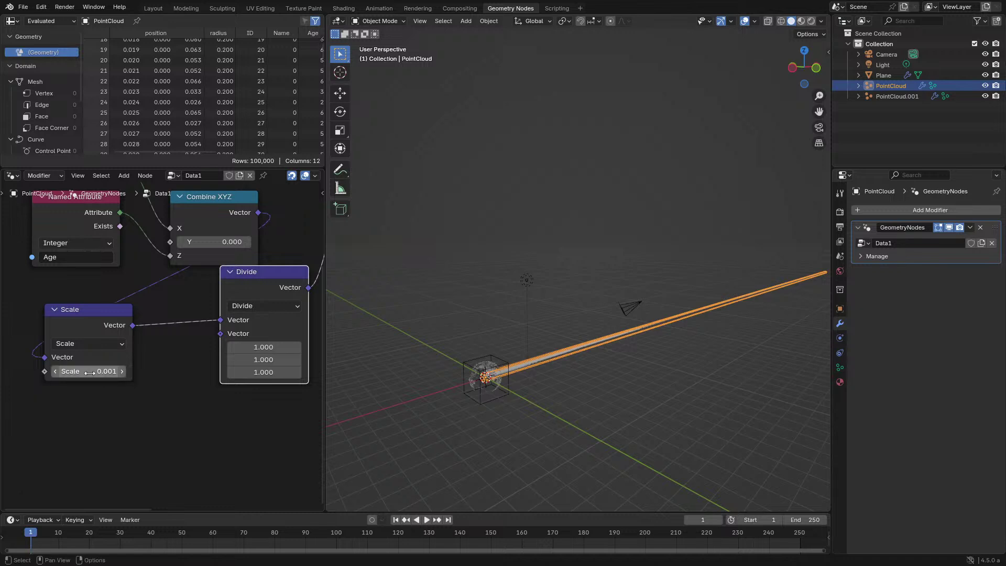
pyautogui.doubleClick(84, 372)
pyautogui.press('Return')
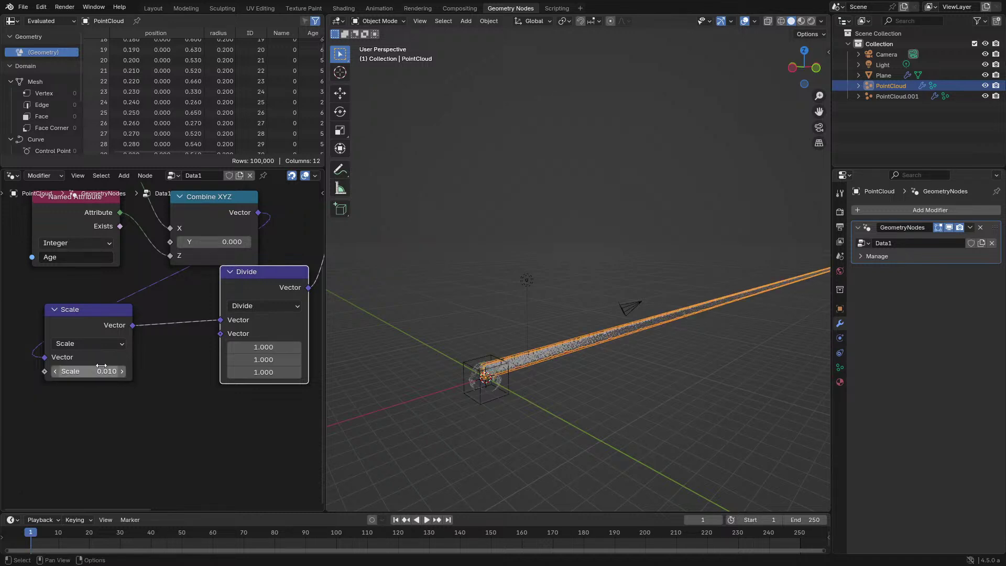
pyautogui.click(103, 367)
pyautogui.doubleClick(111, 365)
pyautogui.press('Right')
pyautogui.press('Left')
pyautogui.press('Return')
# Move the Scale node beside the Divide node and orbit around the spread points
pyautogui.scroll(8, 618, 341)
pyautogui.scroll(-2, 191, 313)
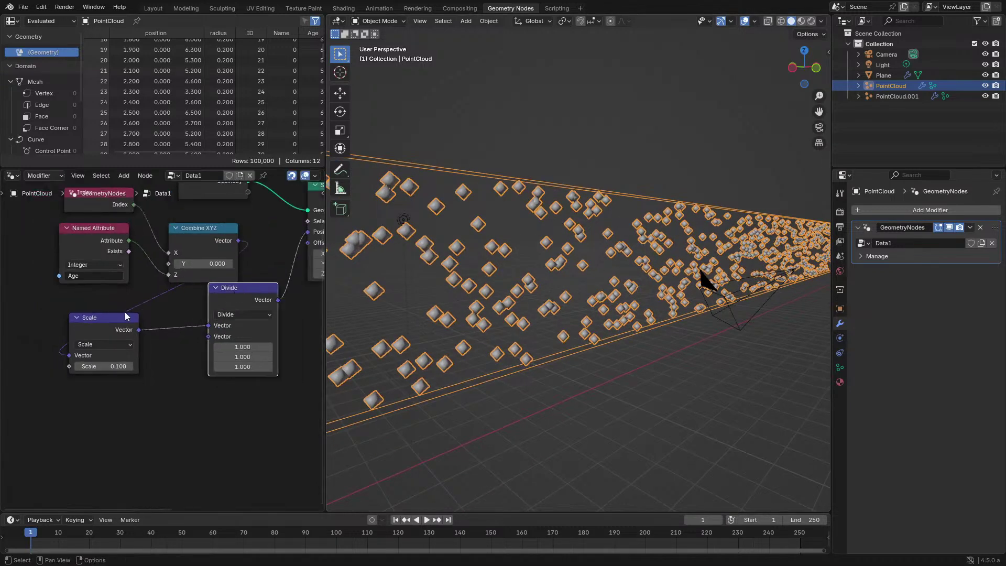
pyautogui.moveTo(100, 318); pyautogui.dragTo(159, 298)
pyautogui.moveTo(673, 320); pyautogui.dragTo(579, 301, button='middle')
# Add a plane mesh, reset it to the origin, and move it along the Y axis
pyautogui.hotkey('shift', 'a')
pyautogui.moveTo(517, 312)
pyautogui.click(591, 311)
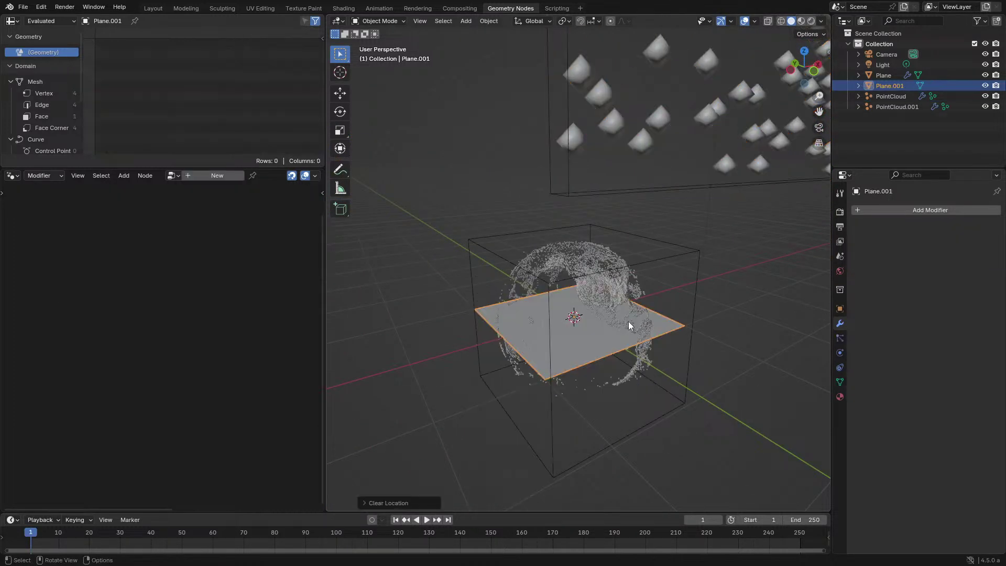
pyautogui.hotkey('alt', 'g')
pyautogui.press('g')
pyautogui.press('y')
pyautogui.click(515, 275)
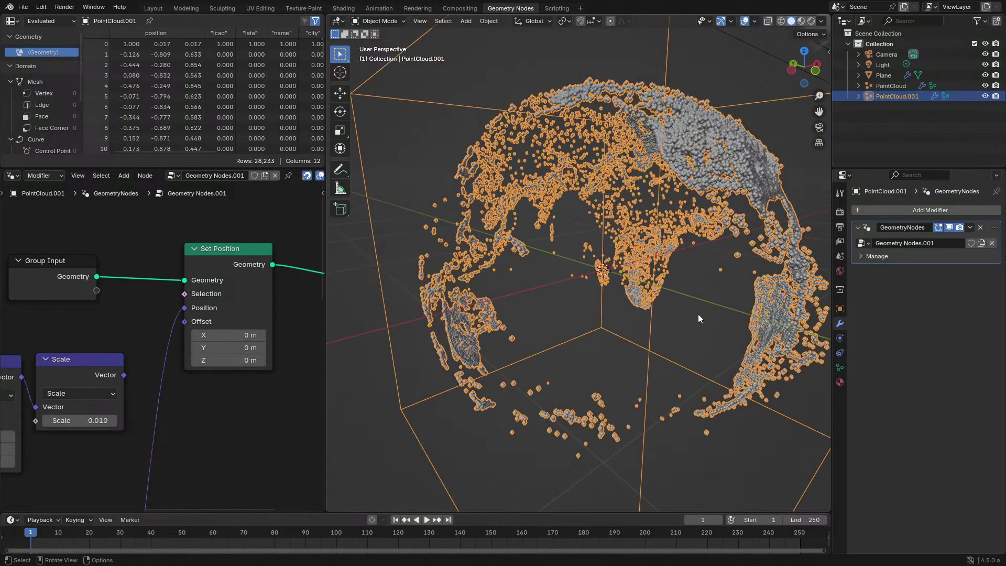
pyautogui.scroll(2, 681, 274)
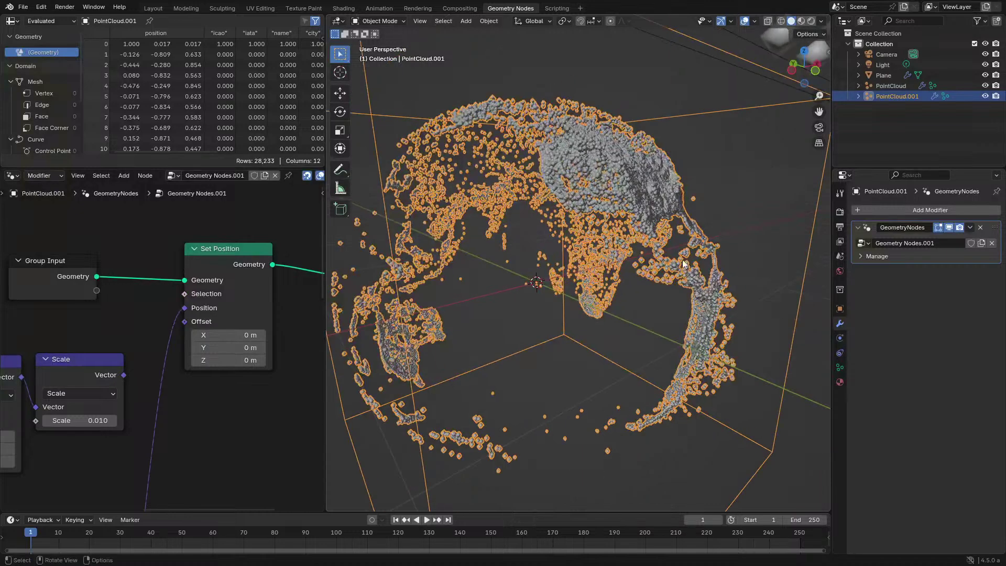
pyautogui.moveTo(676, 259)
pyautogui.mouseDown(button='middle')
pyautogui.moveTo(700, 238)
pyautogui.moveTo(686, 231)
pyautogui.moveTo(652, 273)
pyautogui.moveTo(686, 271)
pyautogui.mouseUp(button='middle')
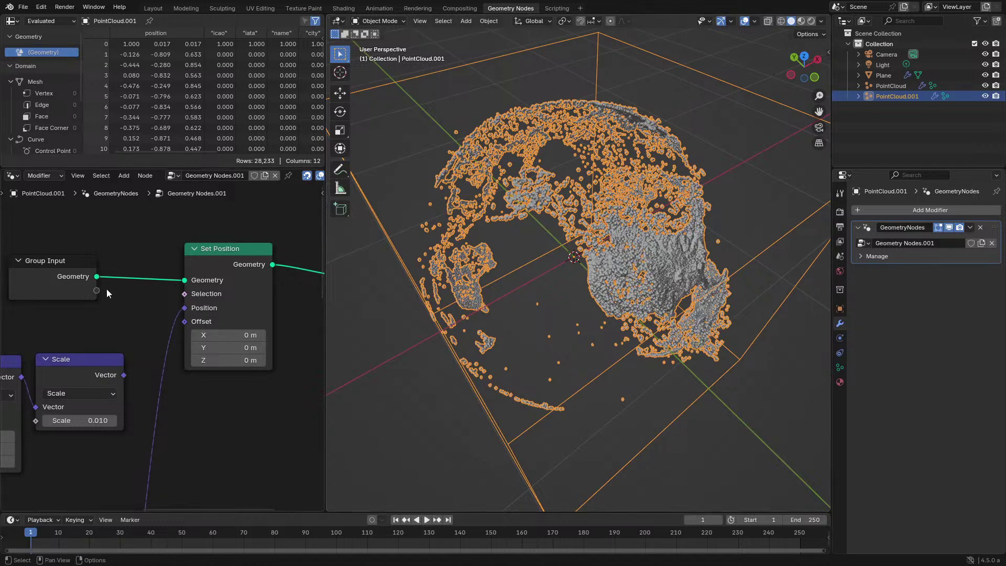
pyautogui.scroll(-2, 106, 314)
pyautogui.keyDown('ctrl'); pyautogui.hscroll(-4, 106, 363); pyautogui.keyUp('ctrl')
pyautogui.keyDown('shift'); pyautogui.scroll(-4, 106, 362); pyautogui.keyUp('shift')
pyautogui.scroll(-1, 123, 366)
pyautogui.keyDown('ctrl'); pyautogui.hscroll(-2, 123, 367); pyautogui.keyUp('ctrl')
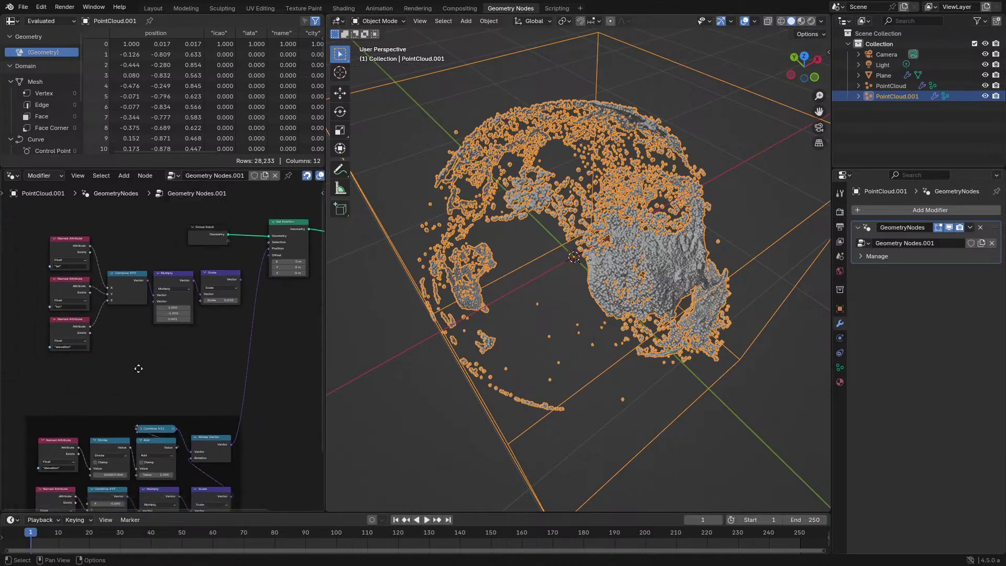
pyautogui.keyDown('shift'); pyautogui.scroll(-2, 231, 333); pyautogui.keyUp('shift')
pyautogui.moveTo(230, 333); pyautogui.dragTo(51, 248)
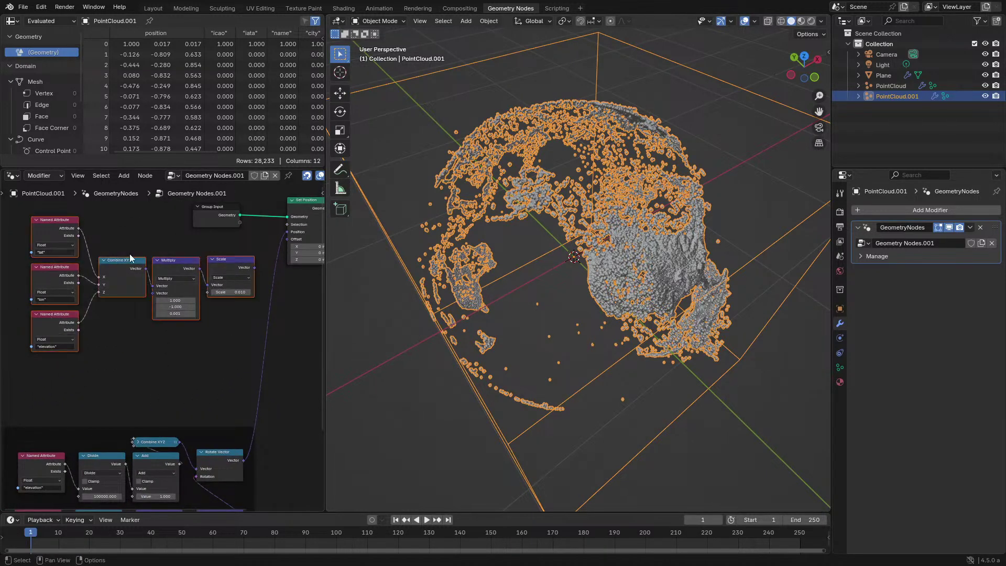
pyautogui.click(164, 260)
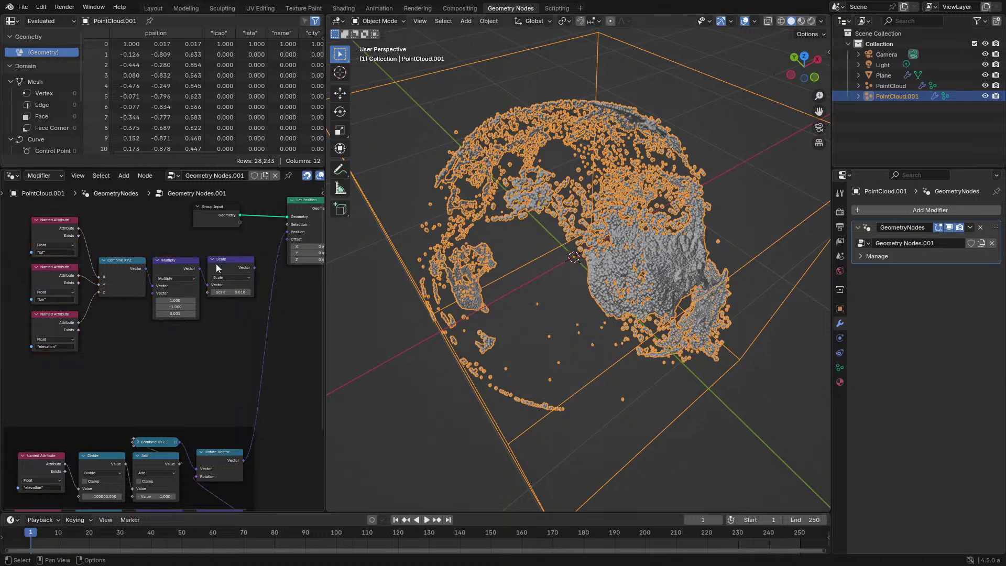
pyautogui.scroll(3, 217, 268)
pyautogui.keyDown('shift'); pyautogui.click(247, 283); pyautogui.keyUp('shift')
pyautogui.moveTo(627, 300); pyautogui.dragTo(612, 279, button='middle')
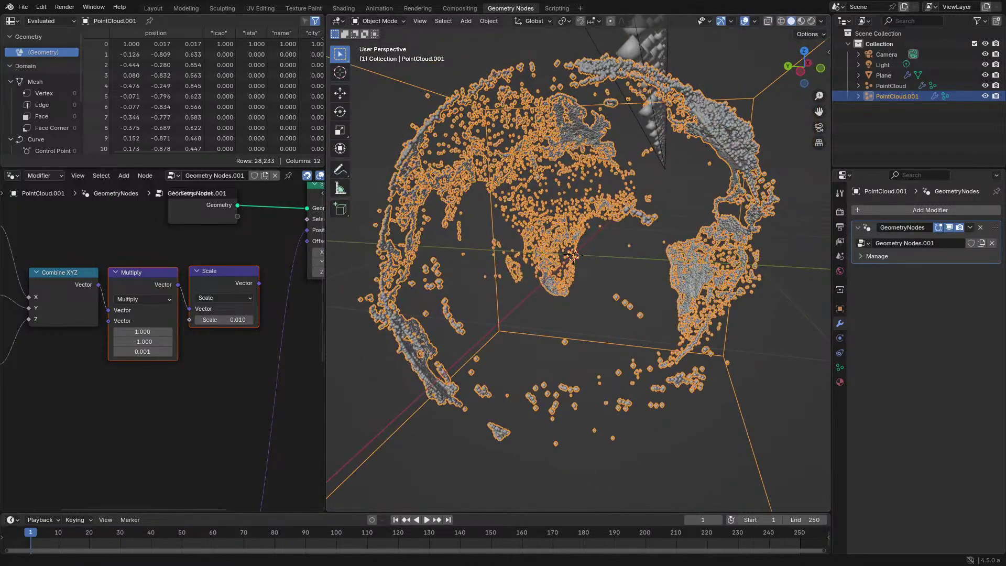